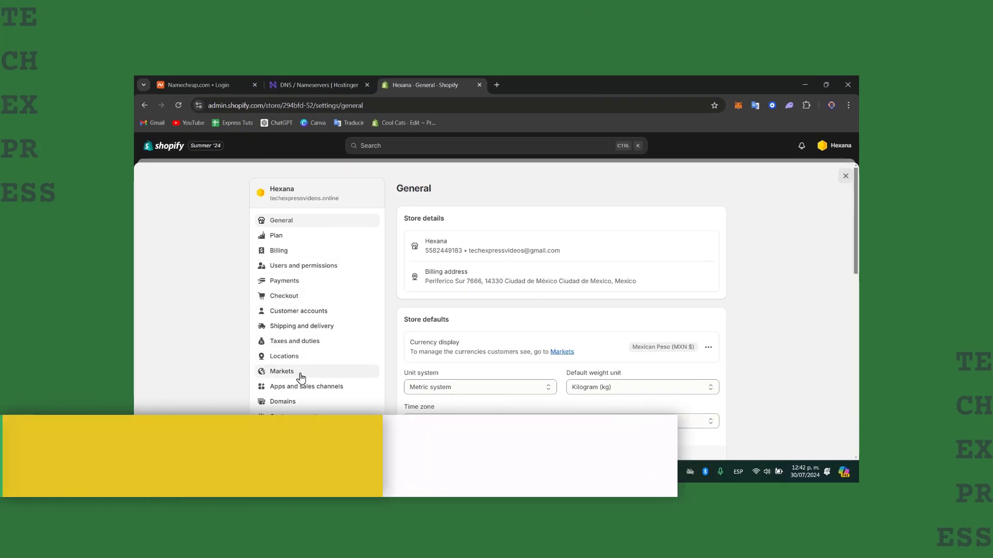
# Check the Domains settings: techexpressvideos.online (primary) and its www version both show SSL pending
pyautogui.click(303, 402)
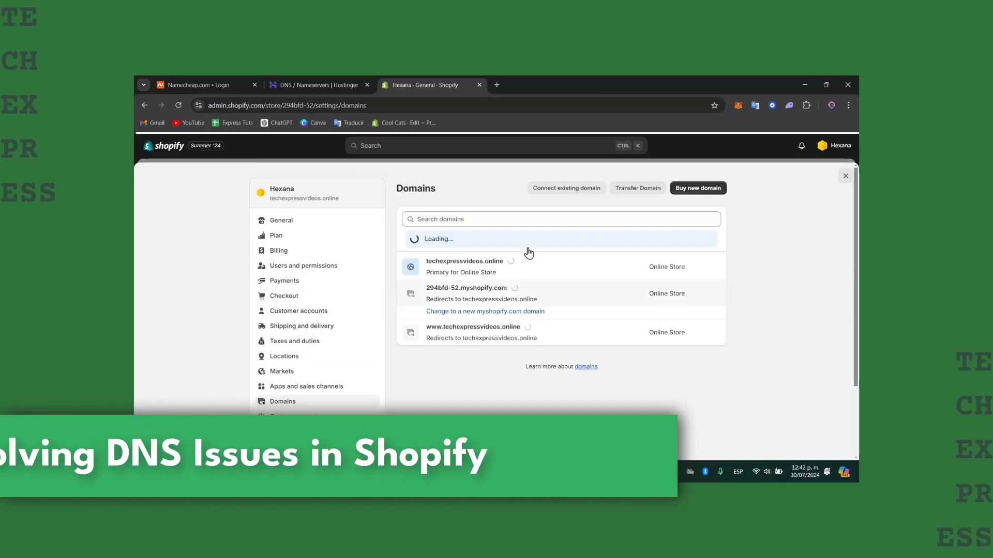
pyautogui.click(580, 279)
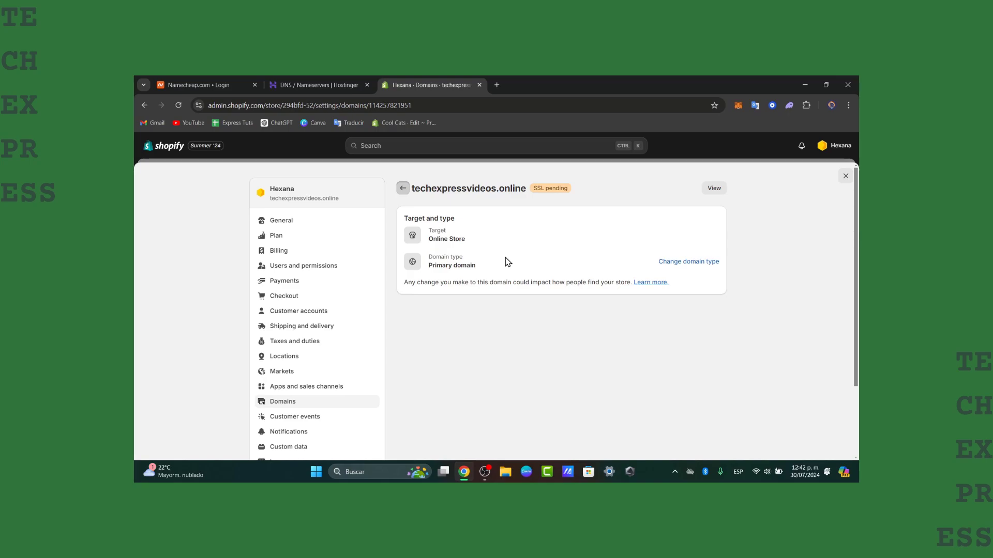
pyautogui.click(403, 189)
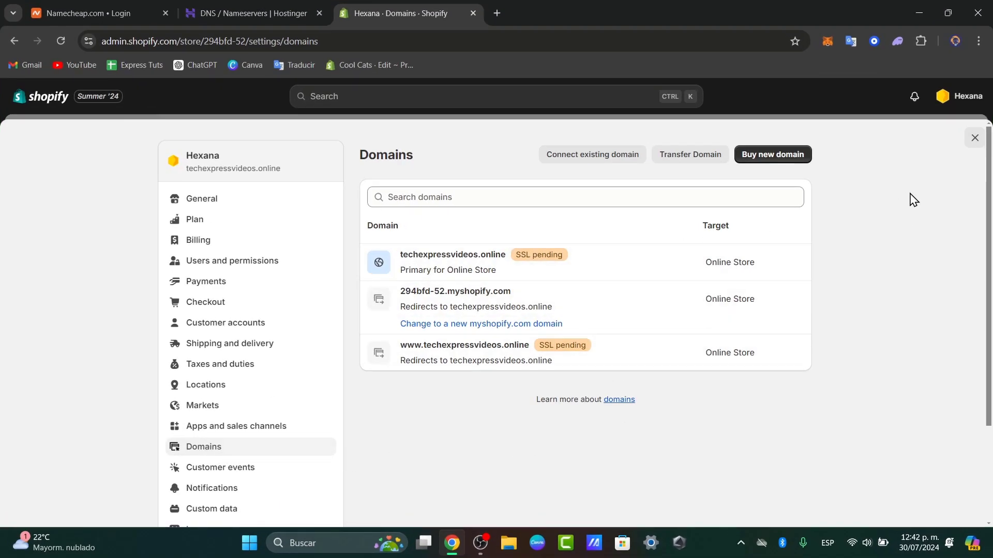
# Connect existing domain hexana.shop, correcting the mistyped hexana.co, to bring up its record check
pyautogui.click(587, 154)
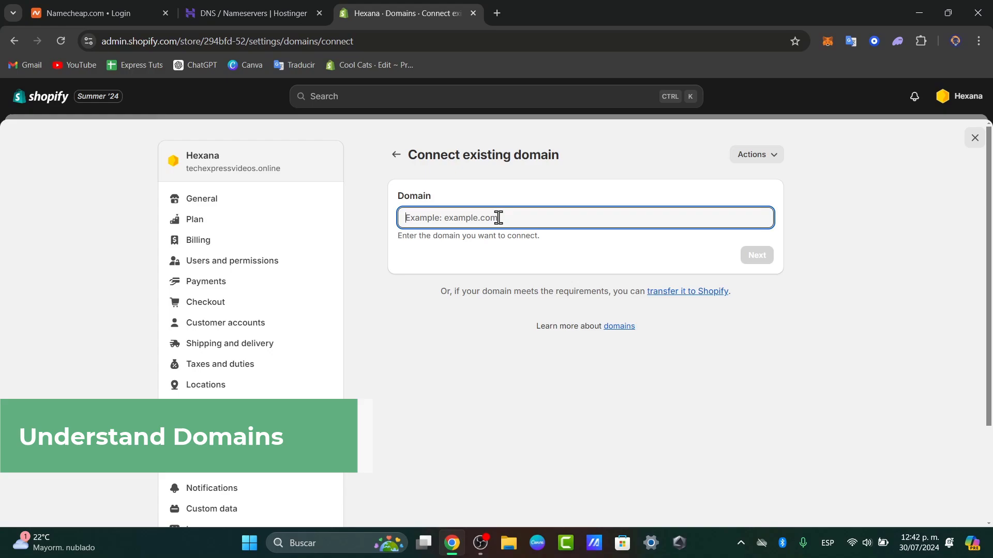
pyautogui.write('hexa')
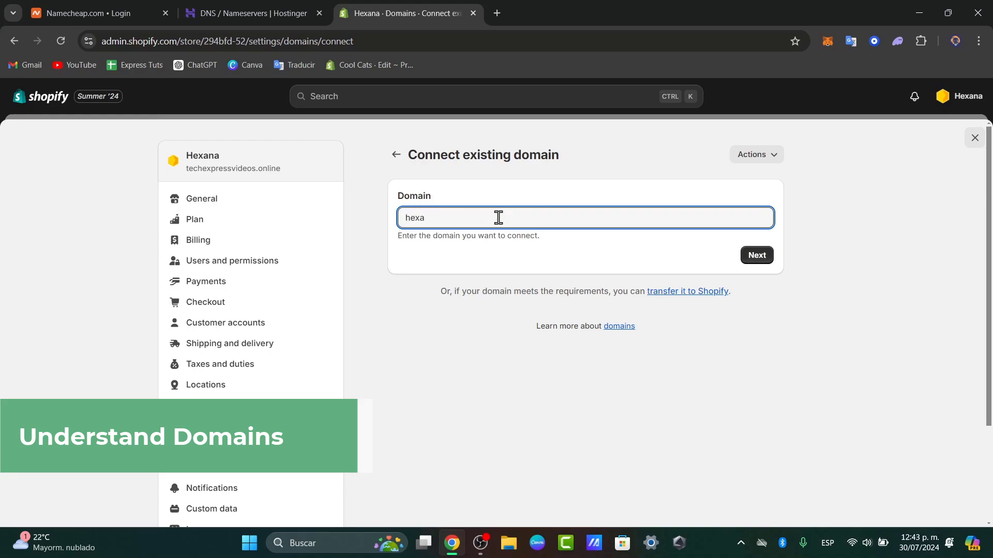
pyautogui.write('na.co')
pyautogui.press('Return')
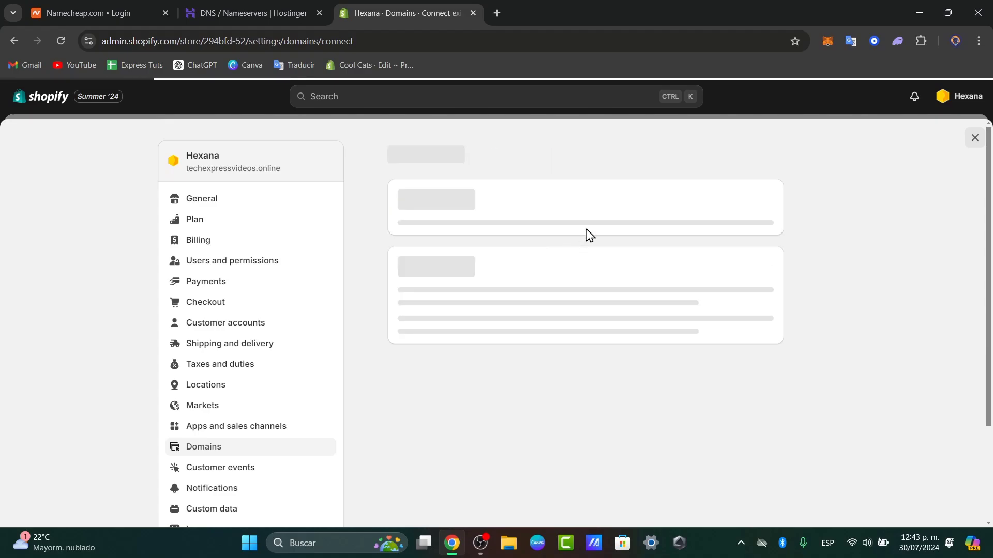
pyautogui.doubleClick(518, 313)
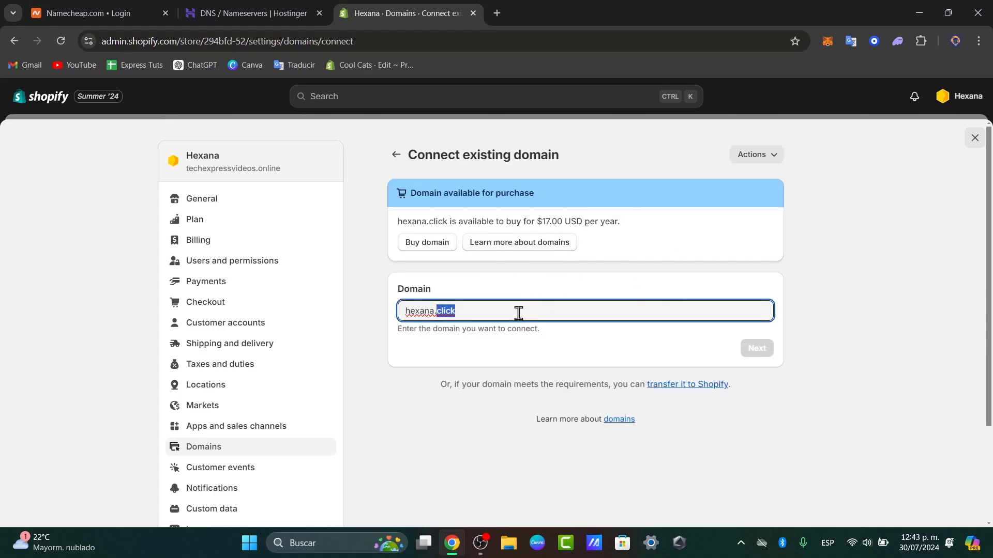
pyautogui.write('shop')
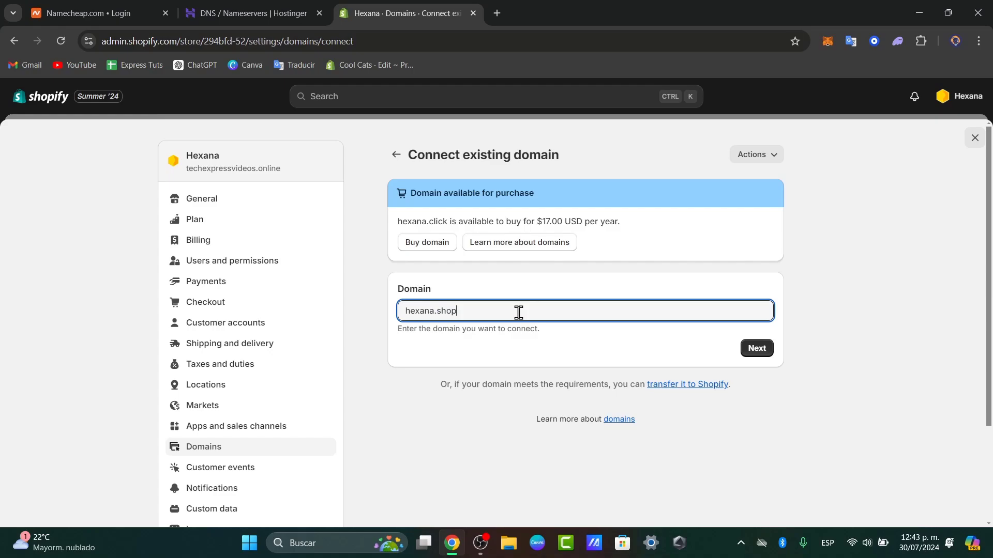
pyautogui.press('Return')
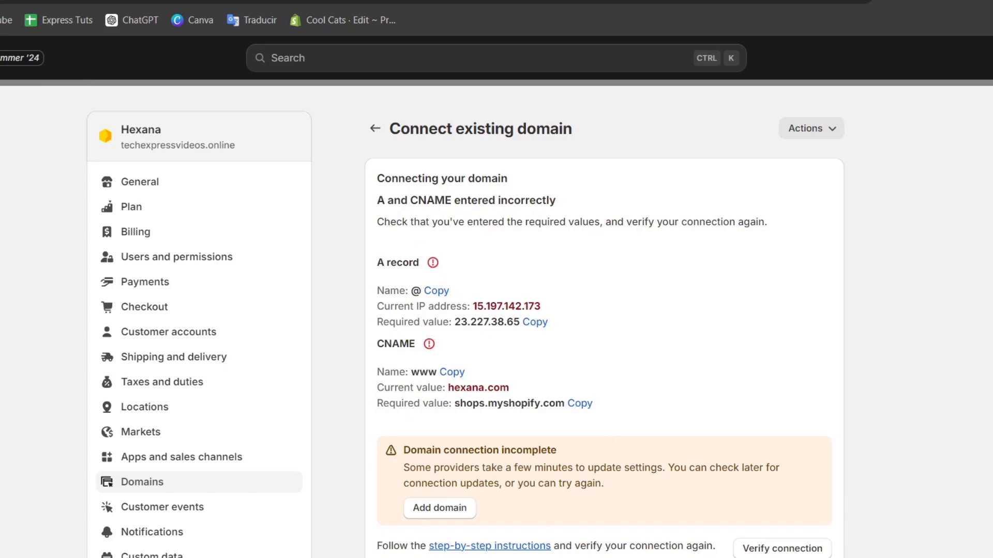
pyautogui.hotkey('ctrl', 'Tab')
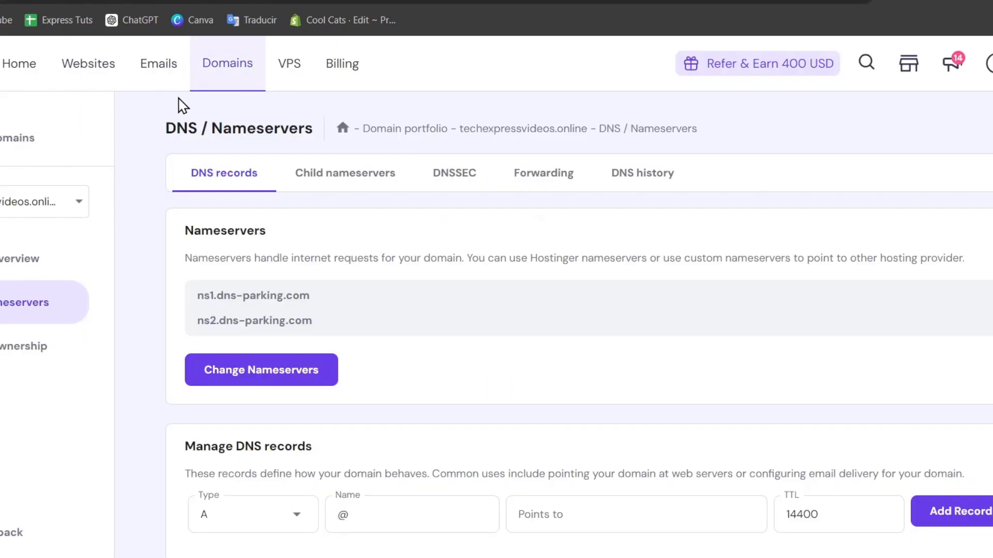
pyautogui.click(220, 83)
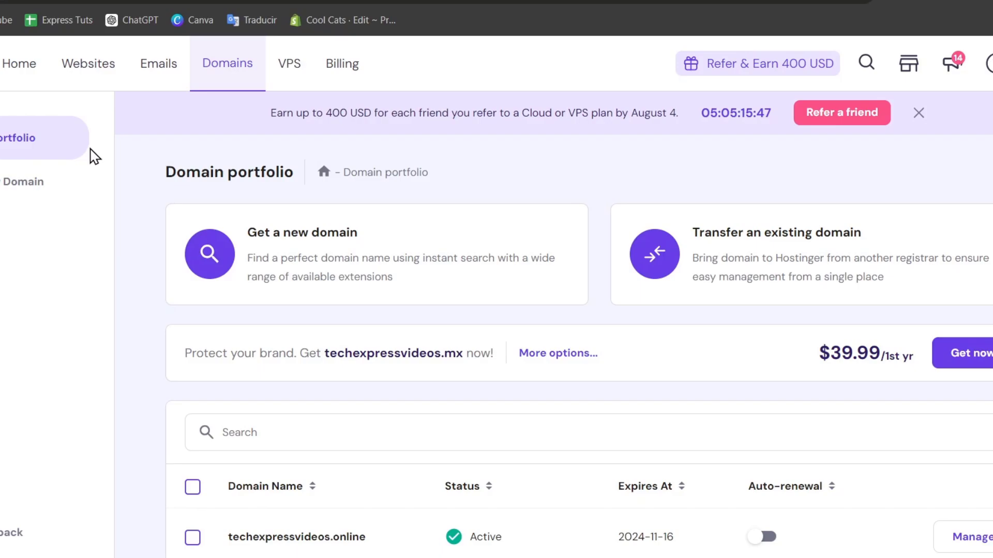
pyautogui.scroll(-1, 709, 477)
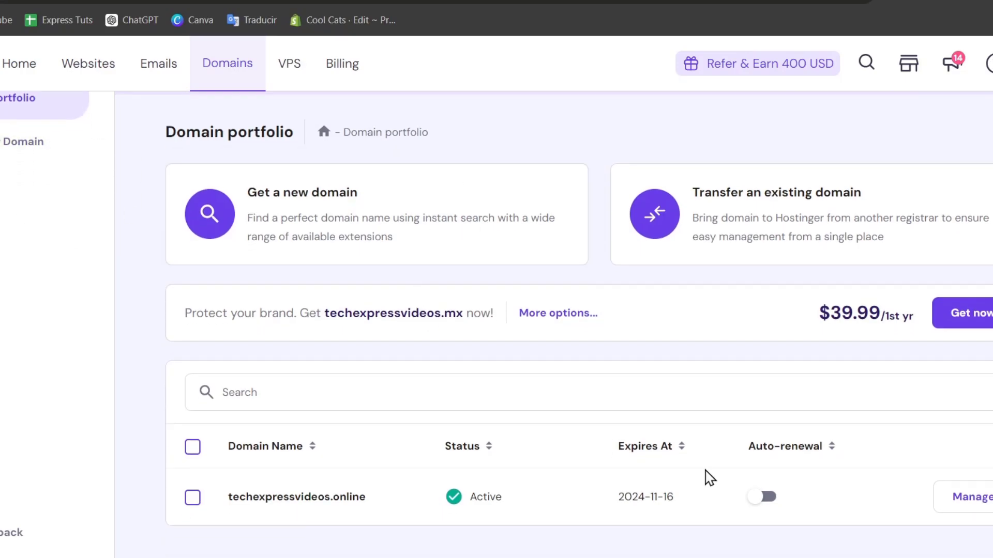
pyautogui.click(972, 498)
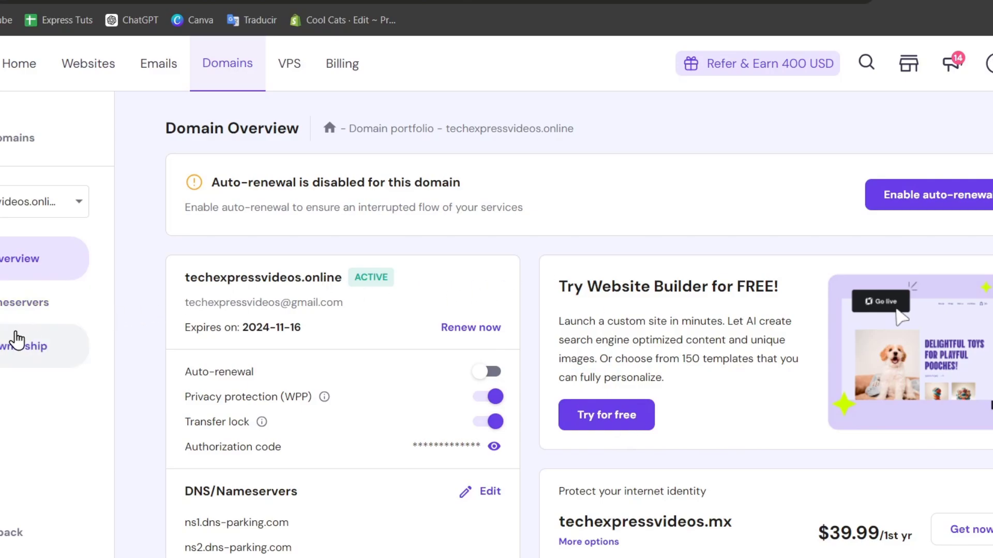
pyautogui.click(24, 302)
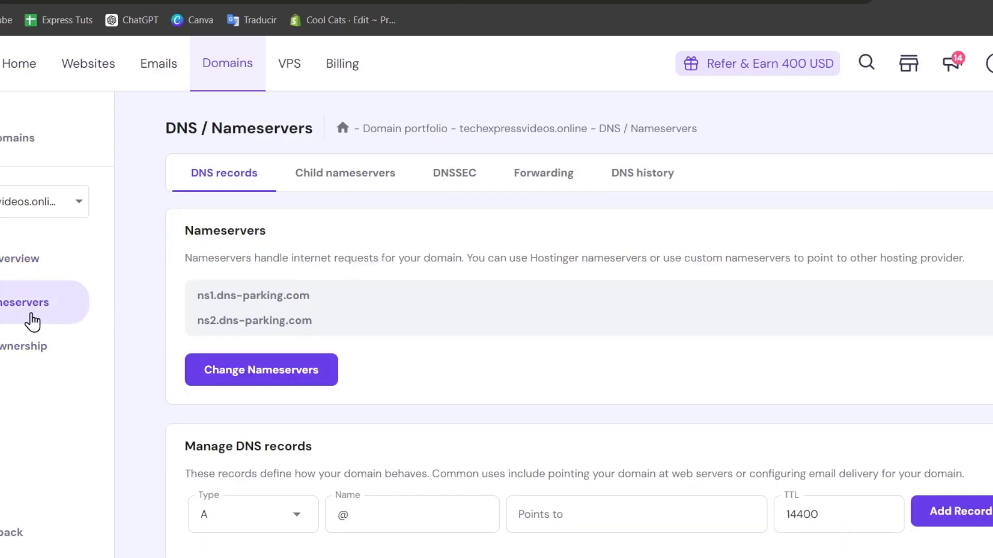
pyautogui.scroll(-5, 911, 367)
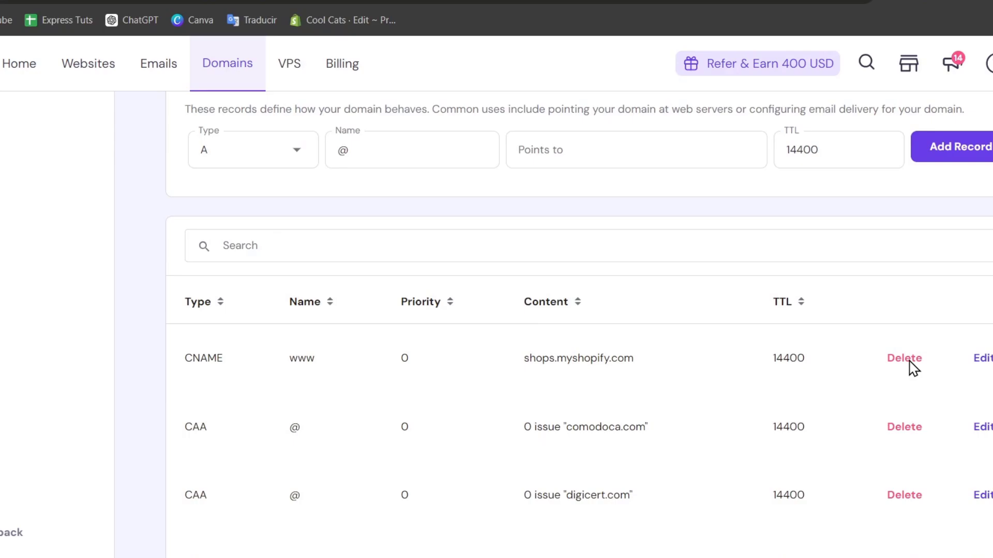
pyautogui.scroll(3, 911, 367)
pyautogui.moveTo(234, 279); pyautogui.dragTo(347, 279)
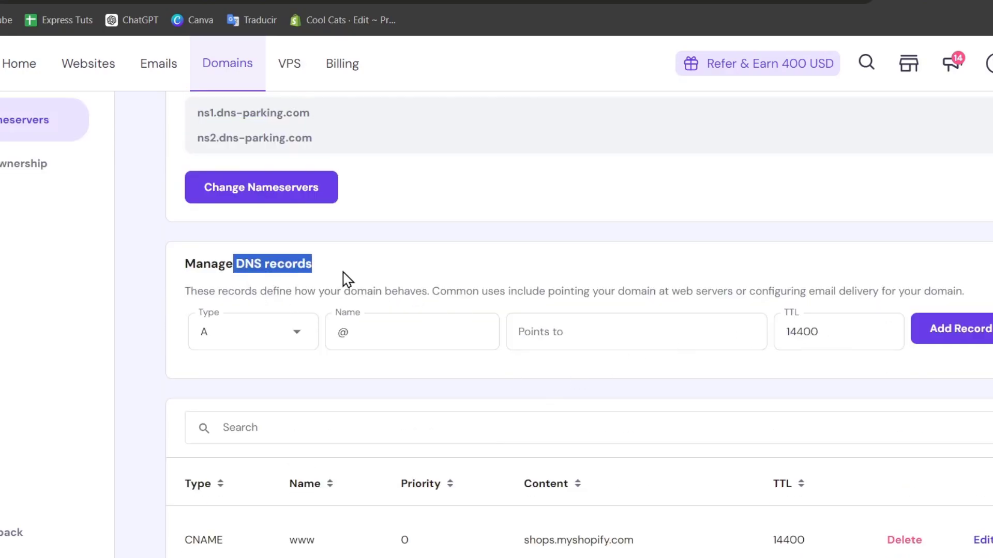
pyautogui.scroll(-5, 899, 292)
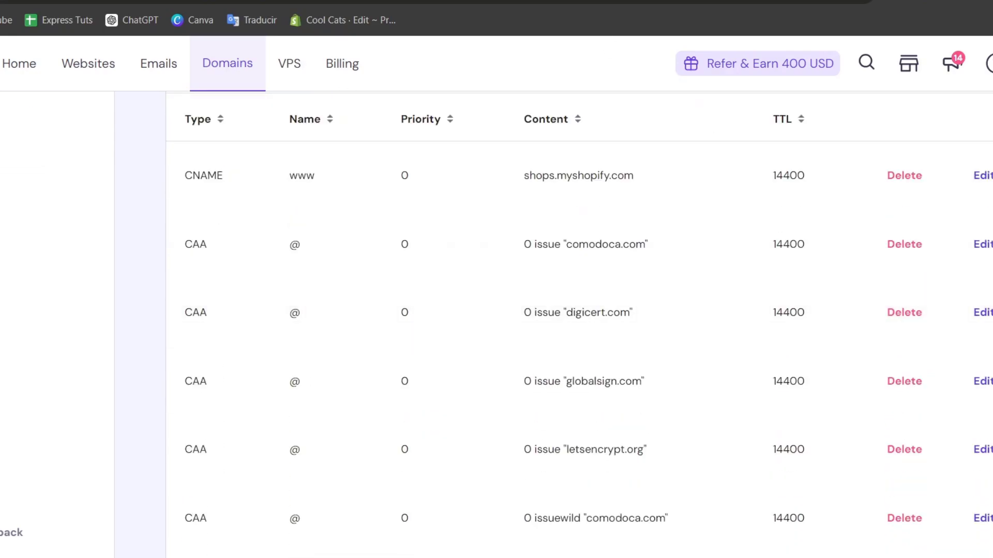
pyautogui.hotkey('ctrl', 'Tab')
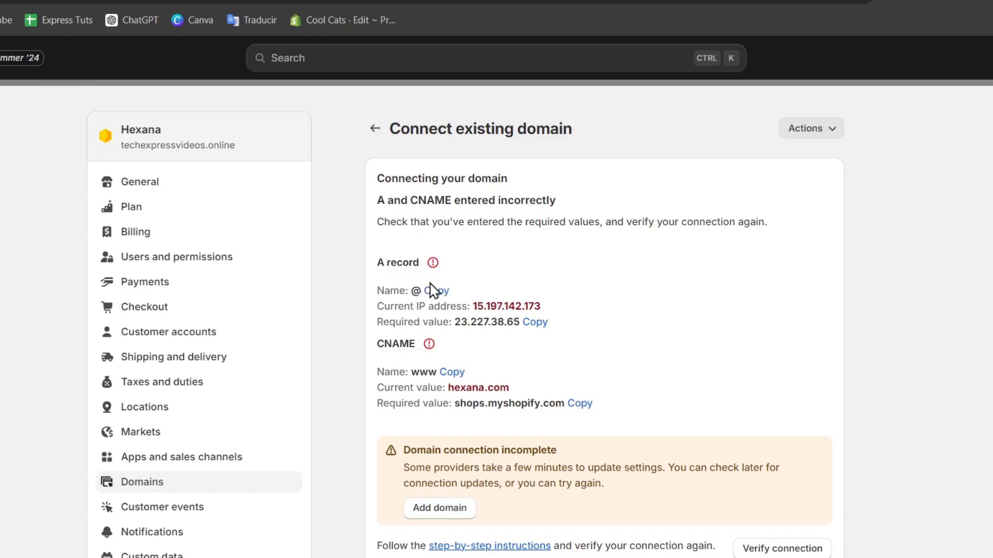
# Highlight Shopify's A record requirement and locate the existing A record in Hostinger's DNS table
pyautogui.moveTo(379, 261); pyautogui.dragTo(433, 267)
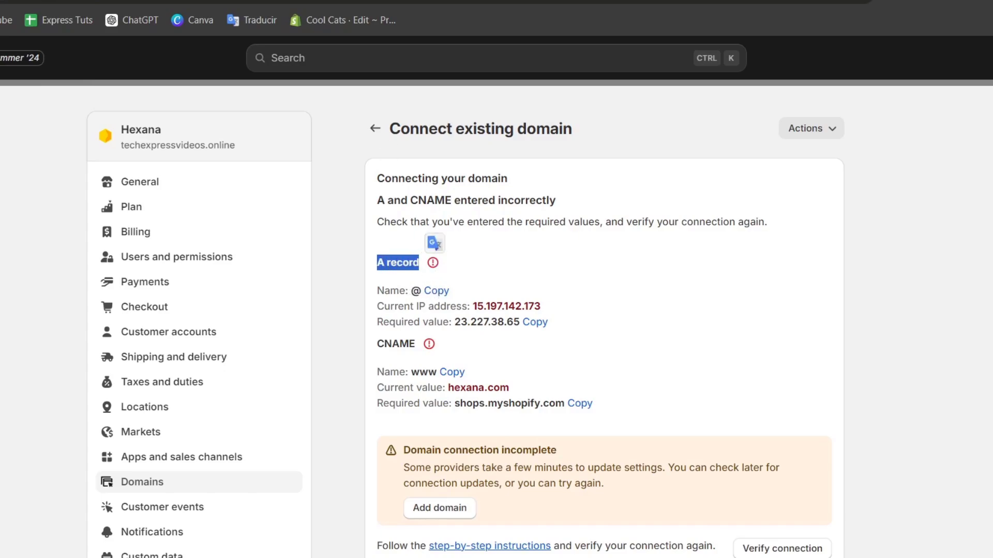
pyautogui.hotkey('ctrl', 'Tab')
pyautogui.scroll(-7, 491, 336)
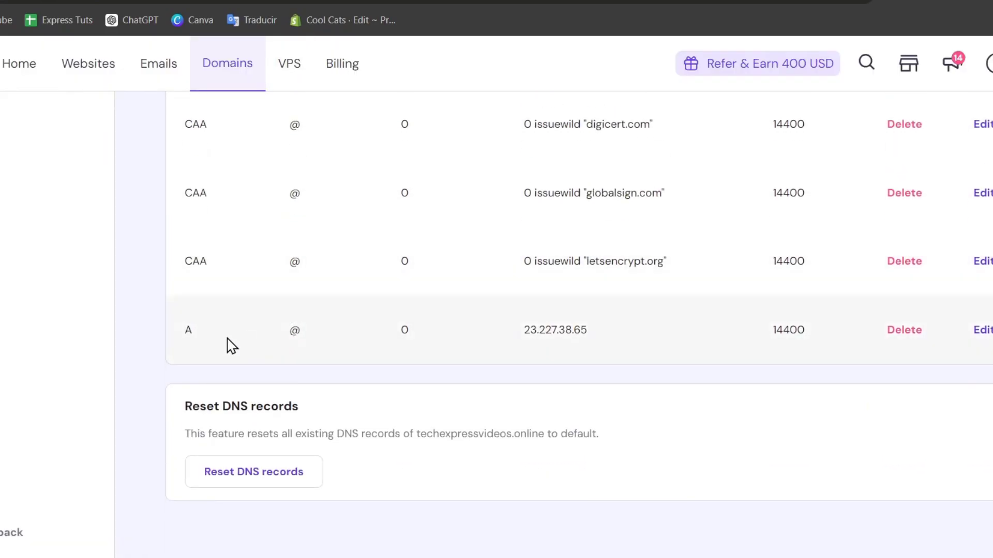
pyautogui.doubleClick(188, 332)
pyautogui.hotkey('ctrl', 'shift', 'Tab')
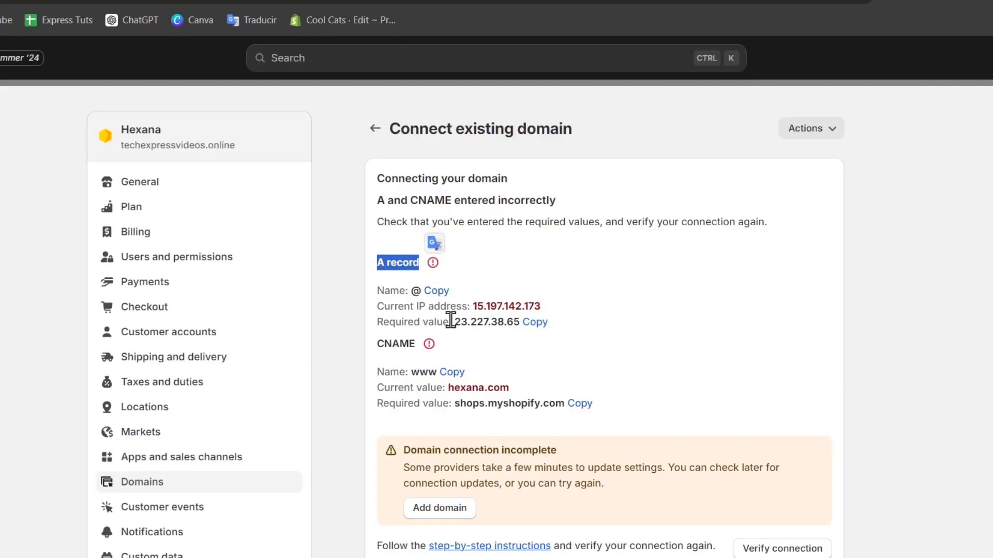
# Compare current A IP 15.197.142.173 with required 23.227.38.65, already in Hostinger's A row
pyautogui.moveTo(435, 321); pyautogui.dragTo(597, 342)
pyautogui.hotkey('ctrl', 'Tab')
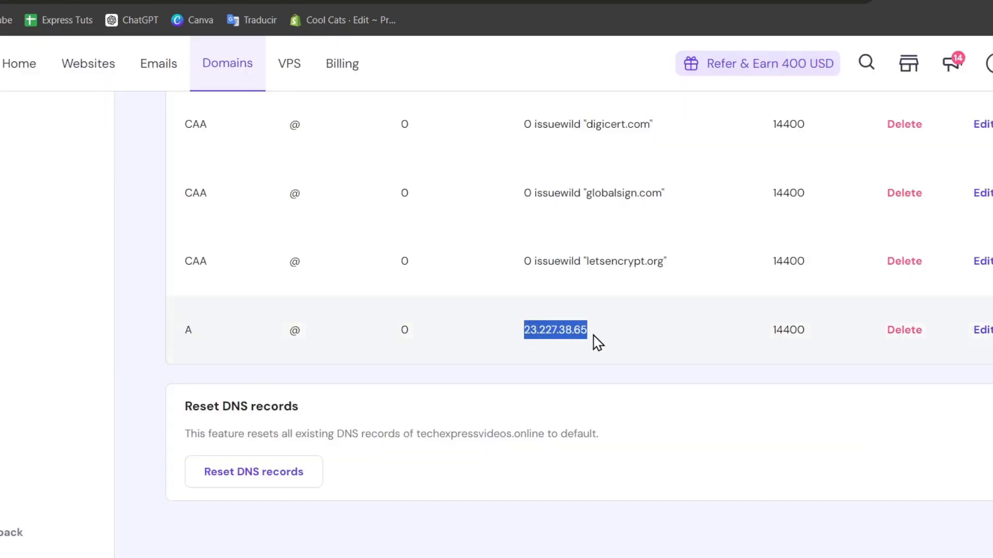
pyautogui.hotkey('ctrl', 'Tab')
pyautogui.click(503, 306)
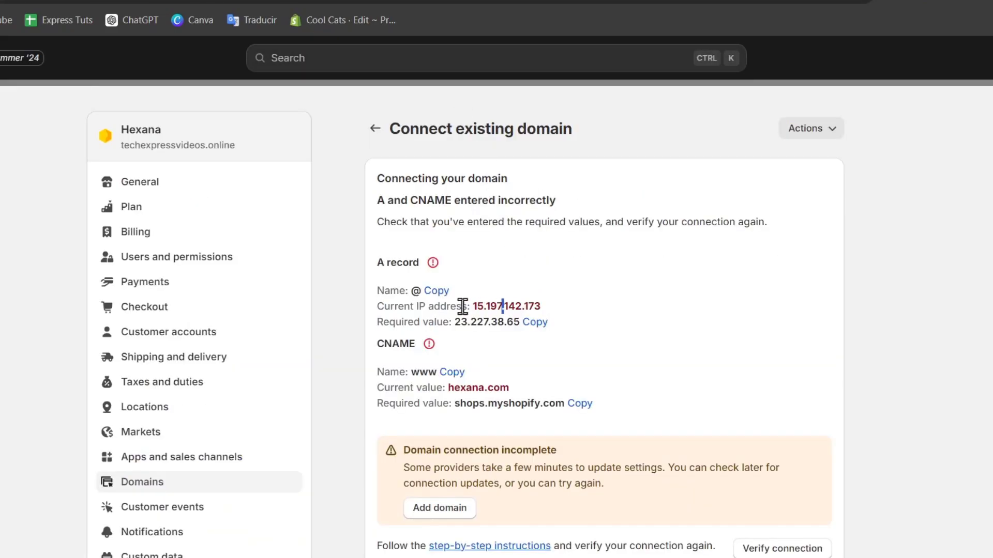
pyautogui.moveTo(476, 308); pyautogui.dragTo(546, 311)
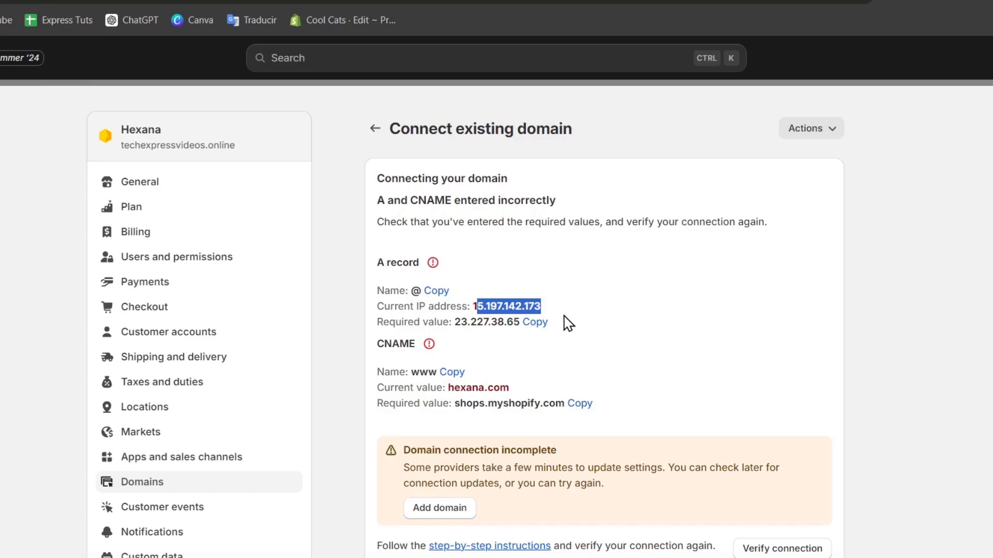
pyautogui.moveTo(380, 261); pyautogui.dragTo(412, 262)
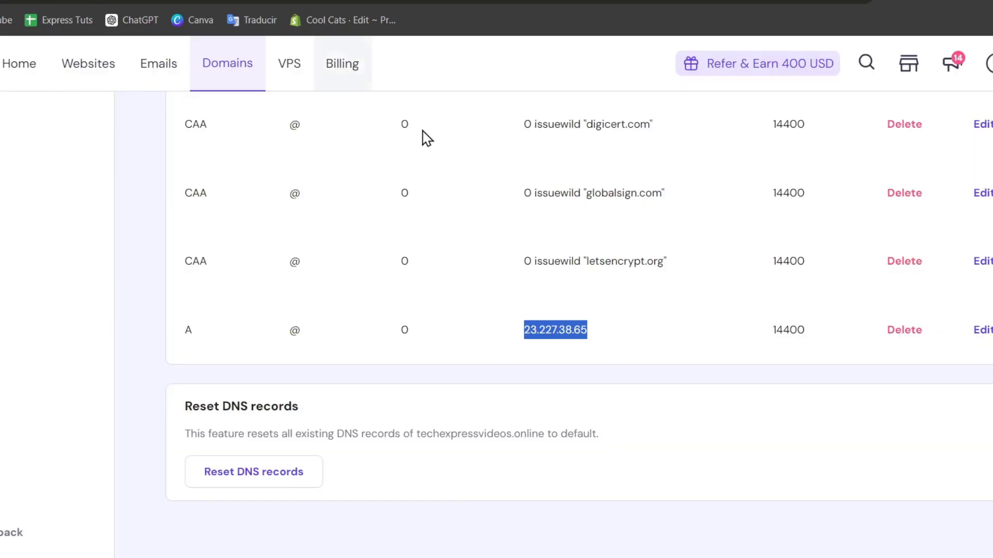
pyautogui.scroll(5, 694, 370)
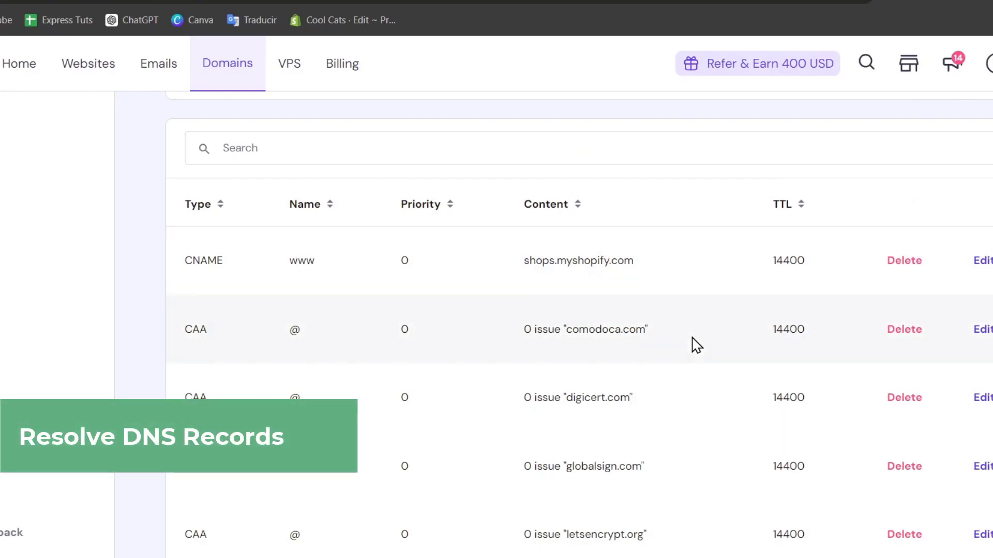
pyautogui.scroll(-10, 696, 345)
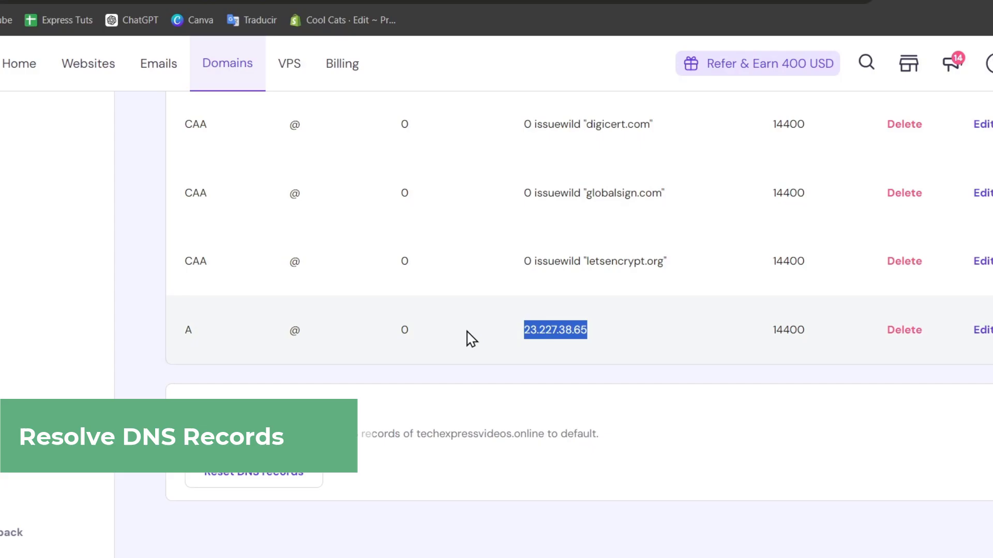
pyautogui.moveTo(187, 331); pyautogui.dragTo(865, 352)
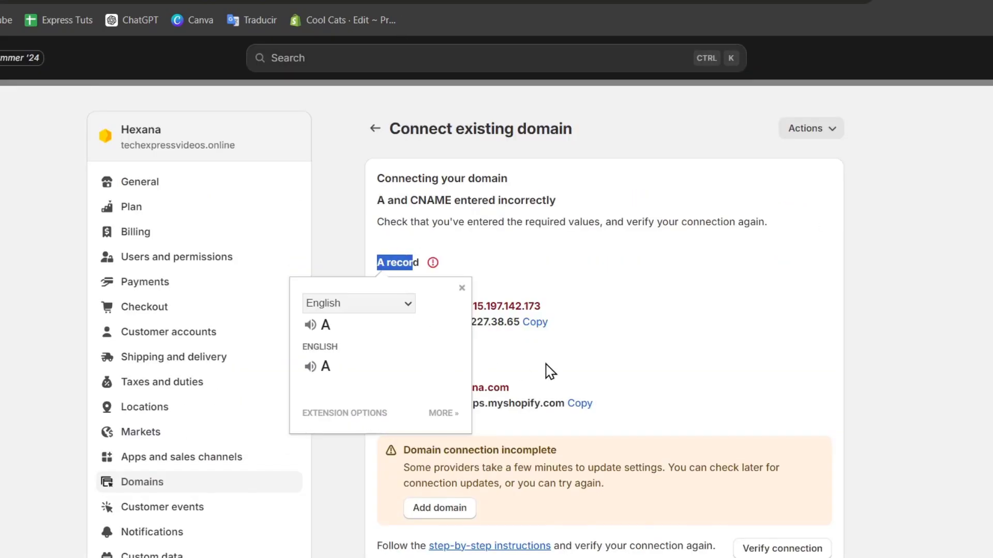
# Compare the www CNAME's current hexana.com against required shops.myshopify.com, then return to Hostinger's records
pyautogui.click(640, 369)
pyautogui.scroll(-3, 640, 369)
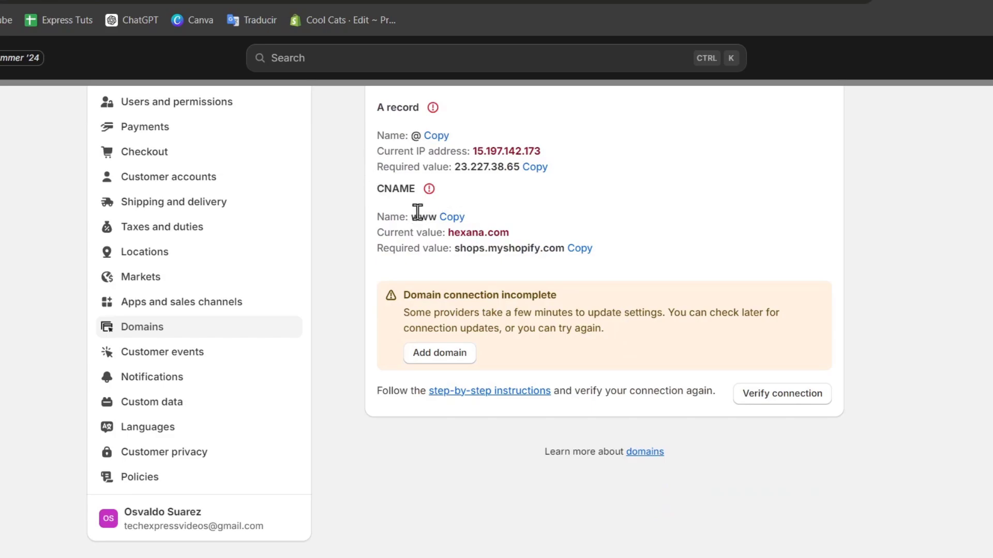
pyautogui.moveTo(420, 217); pyautogui.dragTo(440, 223)
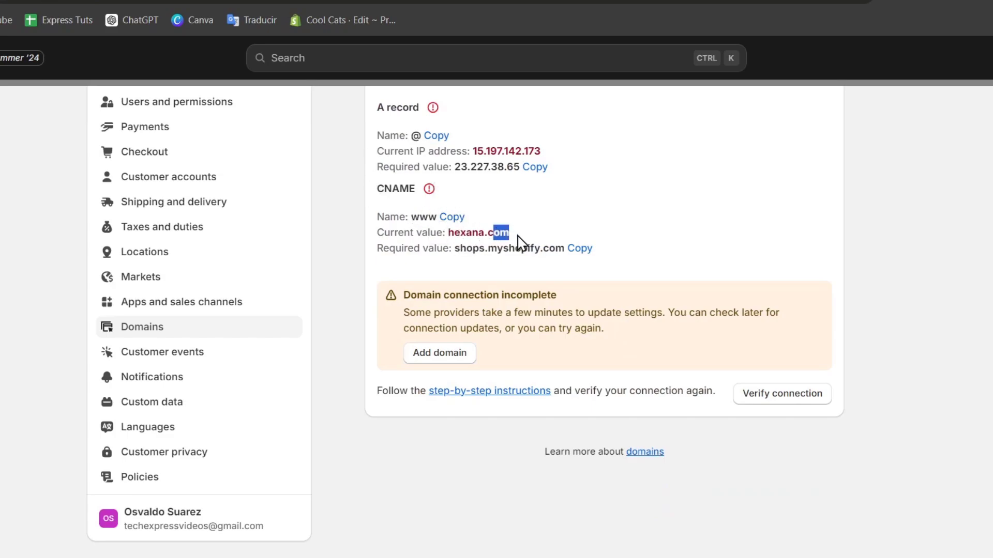
pyautogui.moveTo(460, 249); pyautogui.dragTo(565, 248)
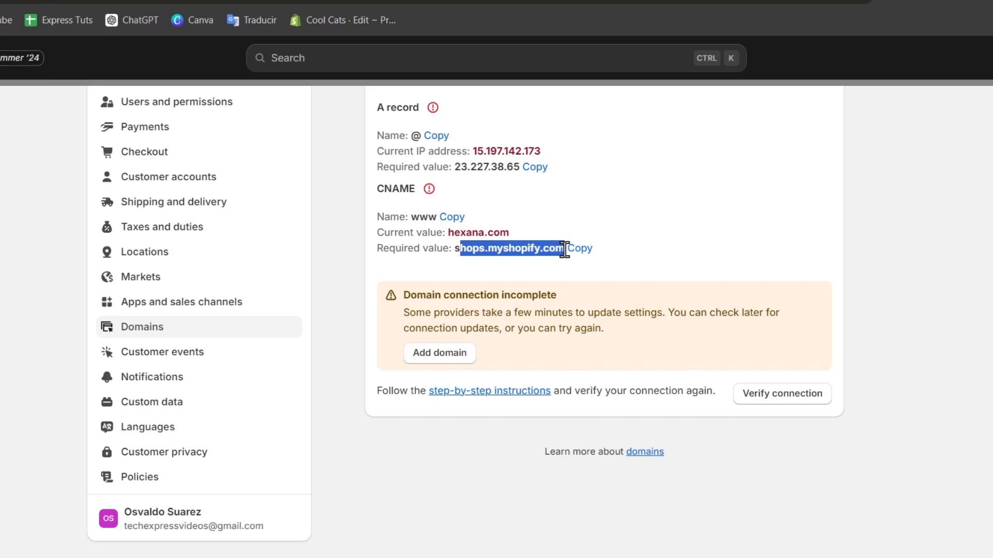
pyautogui.moveTo(437, 233); pyautogui.dragTo(514, 241)
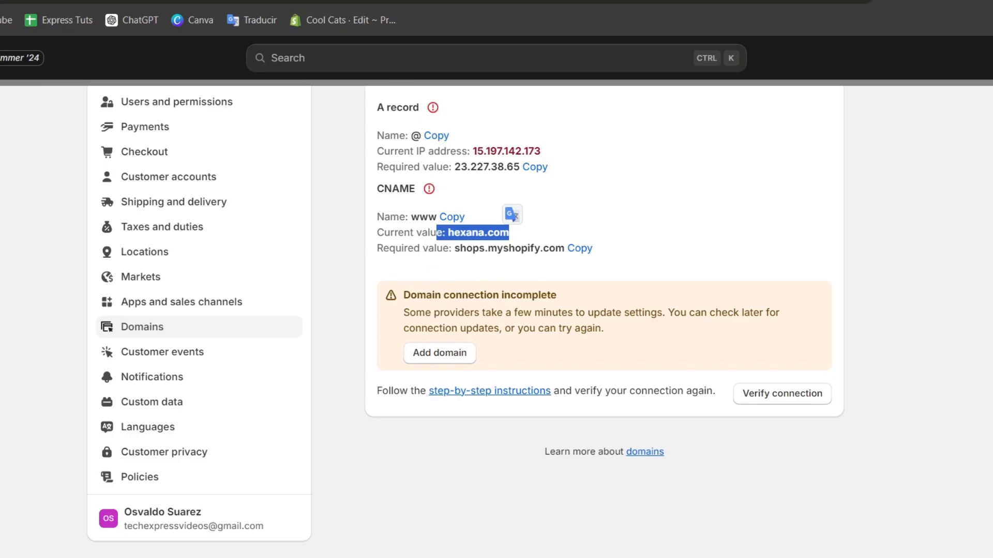
pyautogui.hotkey('ctrl', 'Tab')
pyautogui.scroll(7, 589, 328)
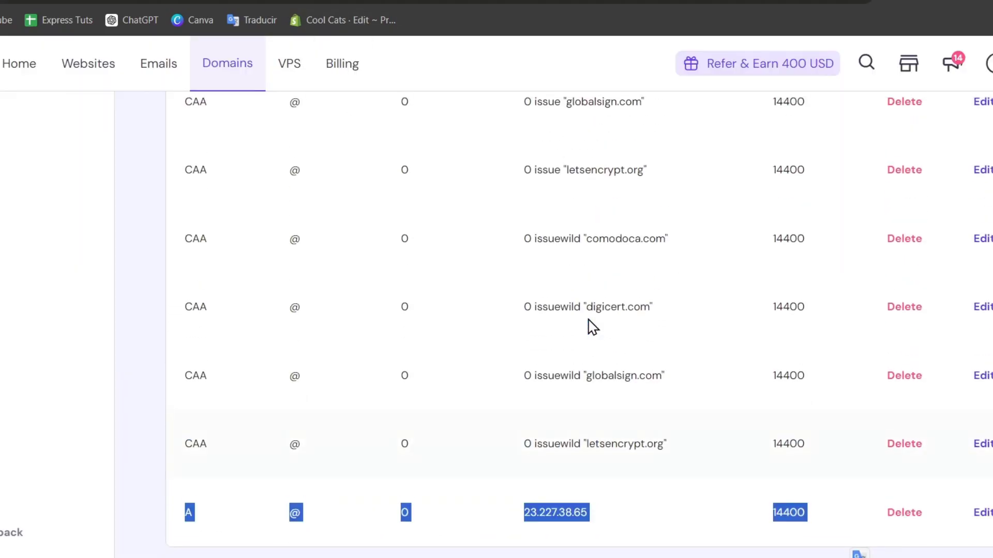
pyautogui.scroll(7, 590, 326)
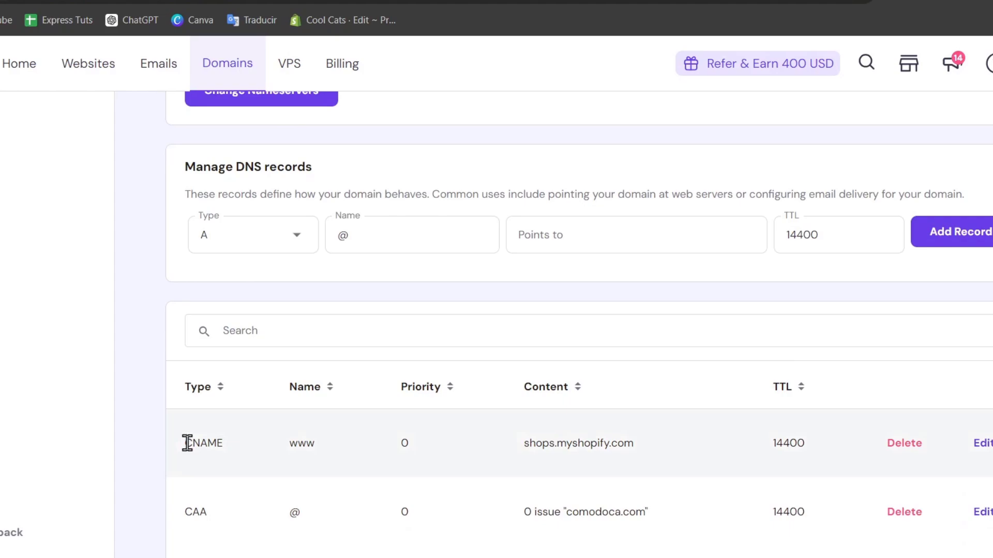
pyautogui.moveTo(521, 443); pyautogui.dragTo(769, 449)
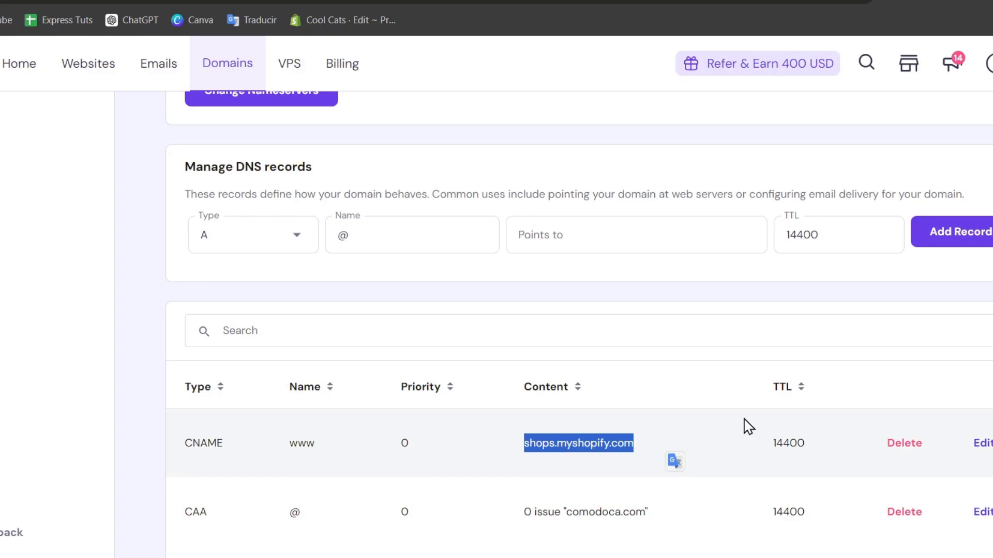
pyautogui.scroll(-3, 590, 409)
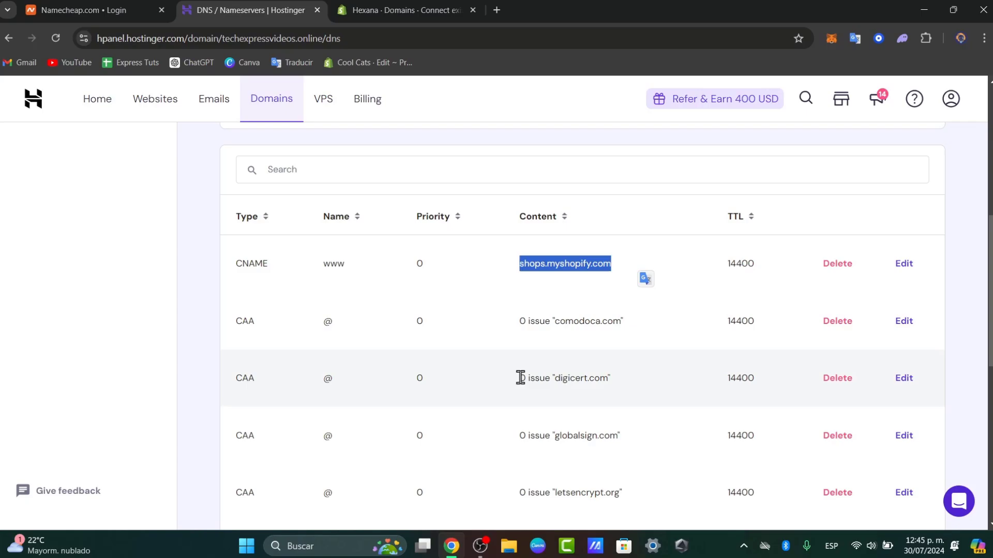
# Open dnschecker.org in a new tab via a Google search for 'dns checker'
pyautogui.click(498, 13)
pyautogui.write('dns')
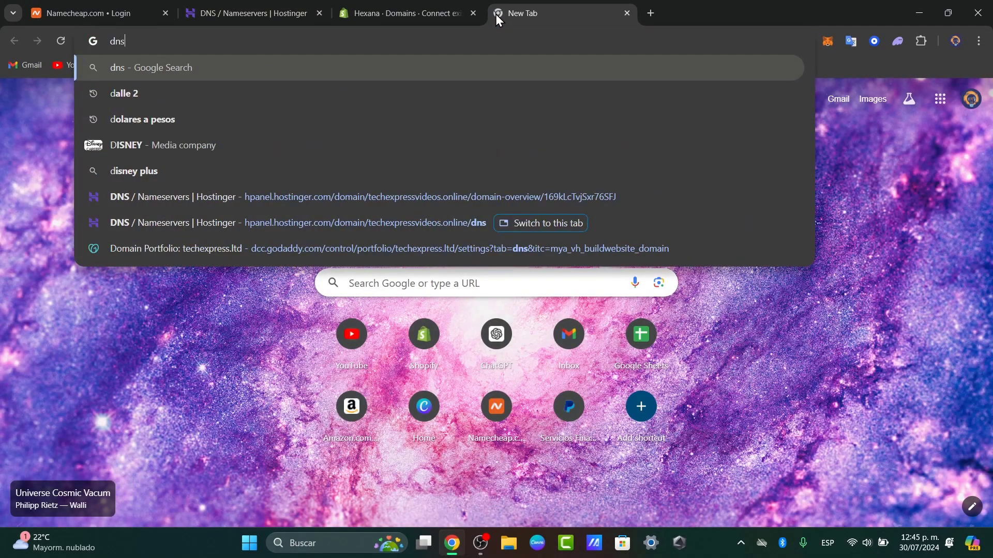
pyautogui.write(' chec')
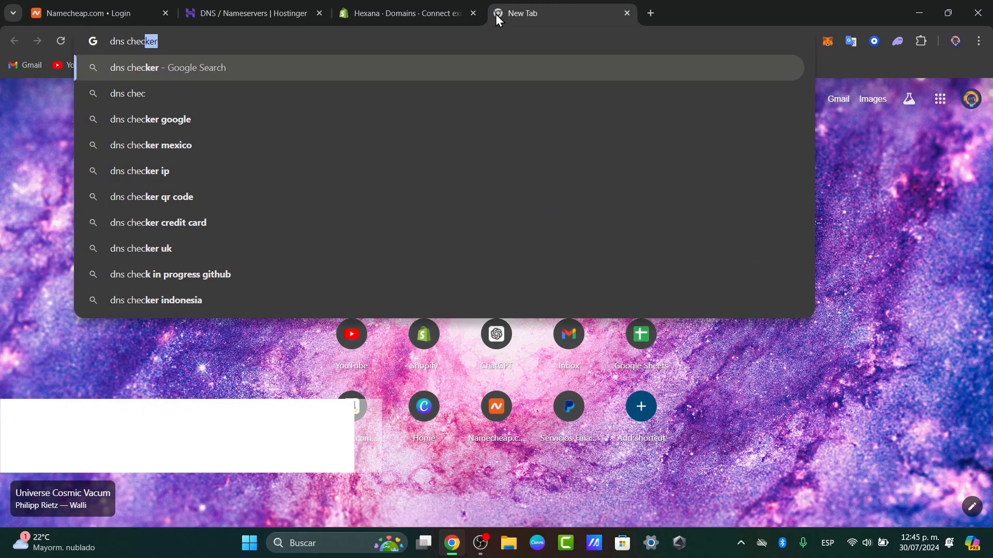
pyautogui.click(370, 103)
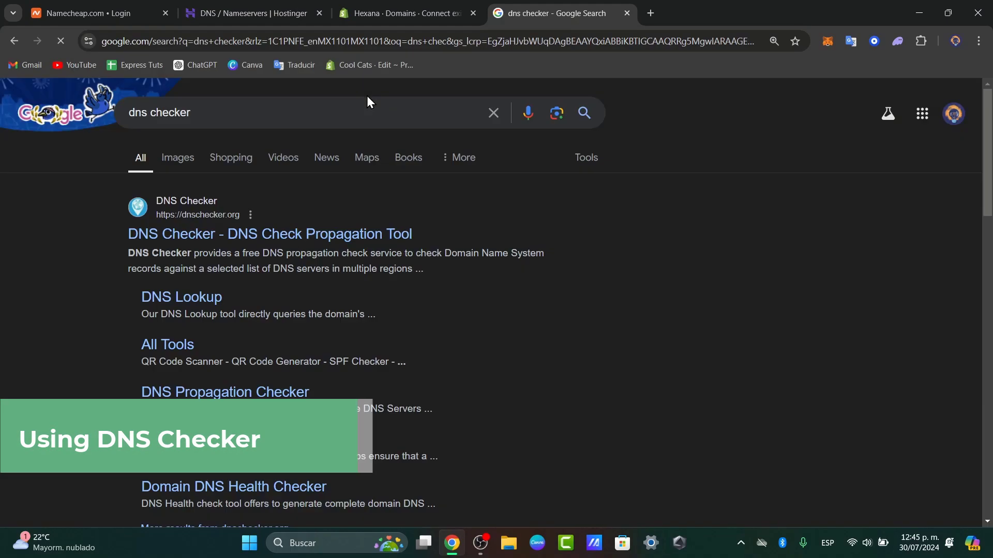
pyautogui.click(370, 235)
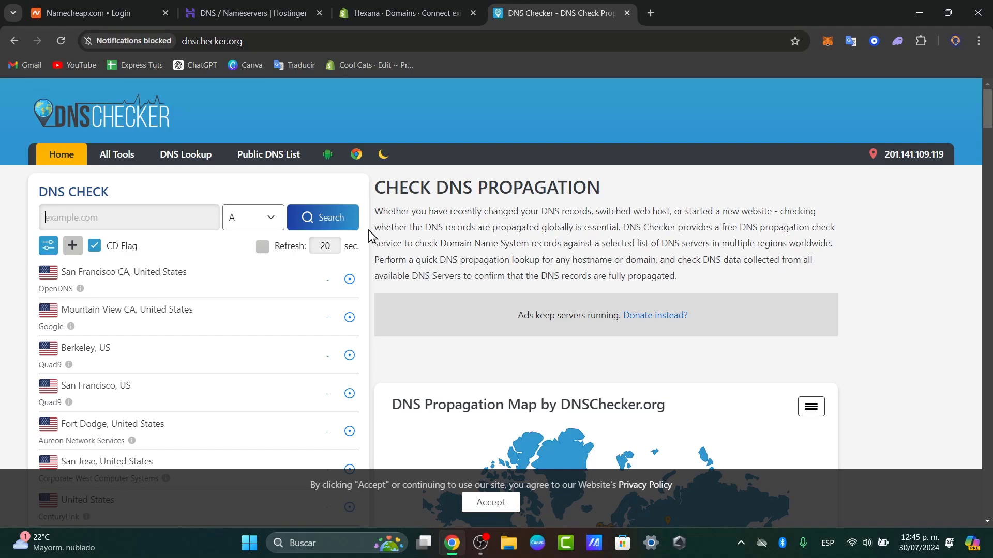
pyautogui.click(165, 212)
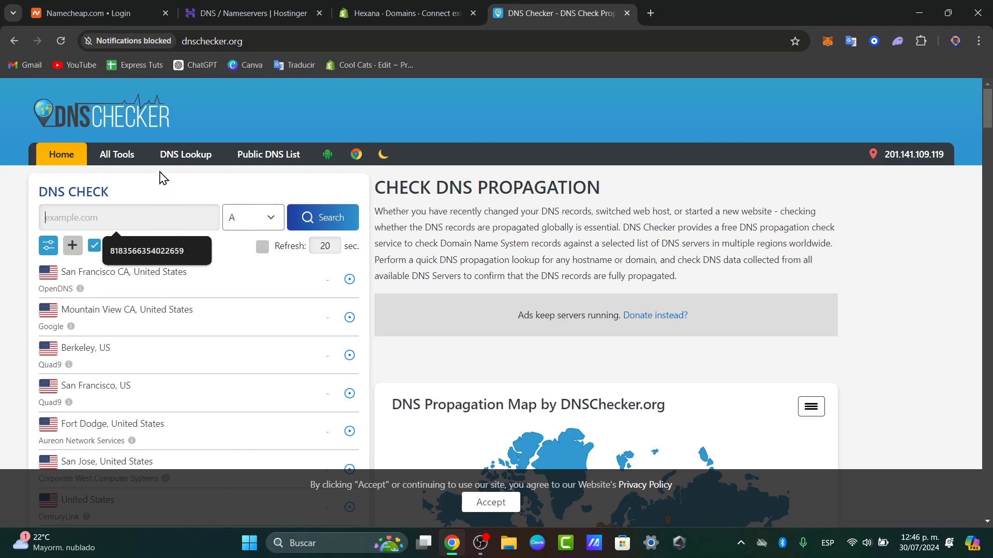
# Copy the store domain techexpressvideos.online from Shopify's Domains list
pyautogui.click(400, 12)
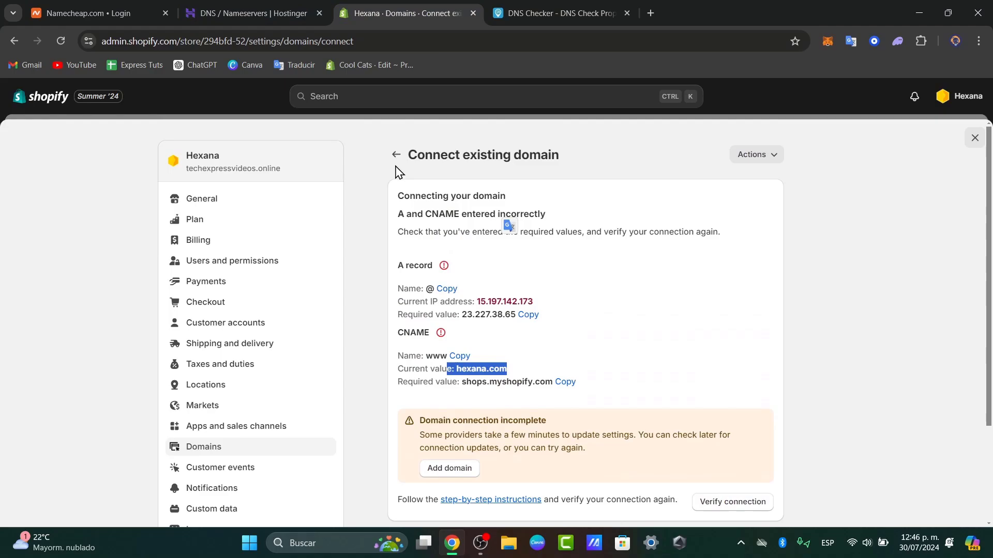
pyautogui.click(396, 155)
pyautogui.doubleClick(274, 167)
pyautogui.hotkey('ctrl', 'c')
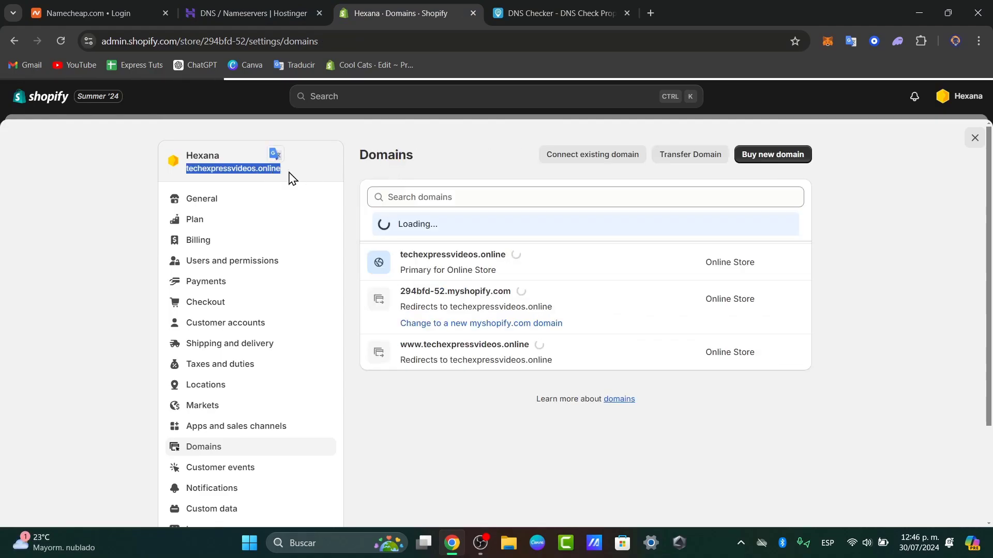
# Run a DNS Checker A-record lookup for techexpressvideos.online, showing 23.227.38.65 nearly worldwide
pyautogui.click(554, 11)
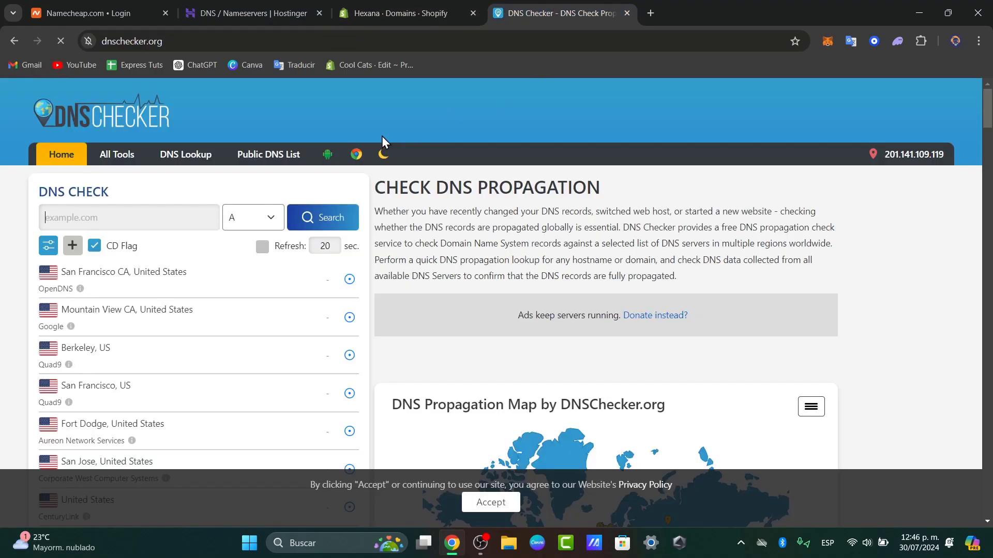
pyautogui.click(187, 212)
pyautogui.hotkey('ctrl', 'v')
pyautogui.click(310, 218)
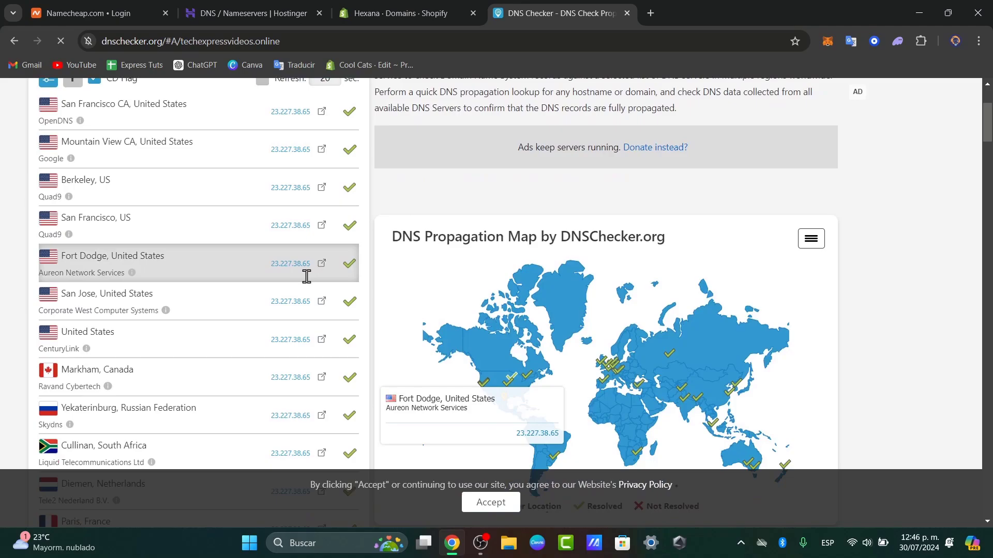
pyautogui.scroll(-3, 306, 276)
pyautogui.scroll(-1, 219, 305)
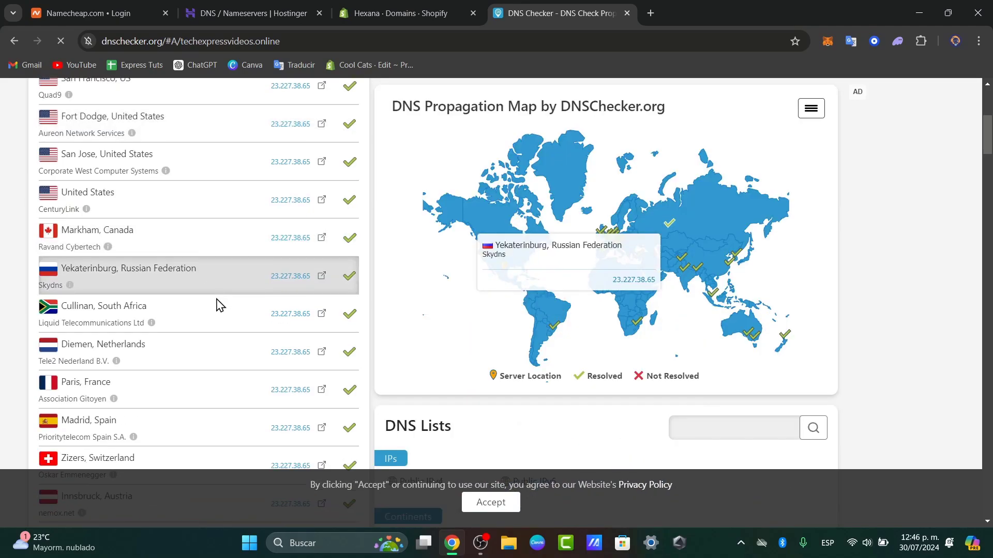
pyautogui.scroll(-18, 217, 306)
pyautogui.scroll(12, 220, 307)
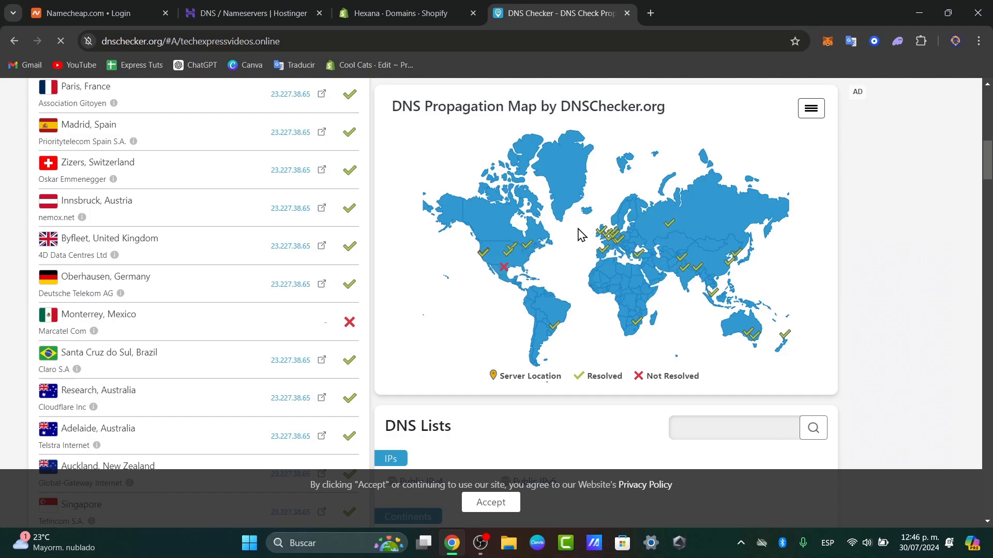
# Inspect the Monterrey server's missing result, then return to the propagation world map
pyautogui.click(505, 269)
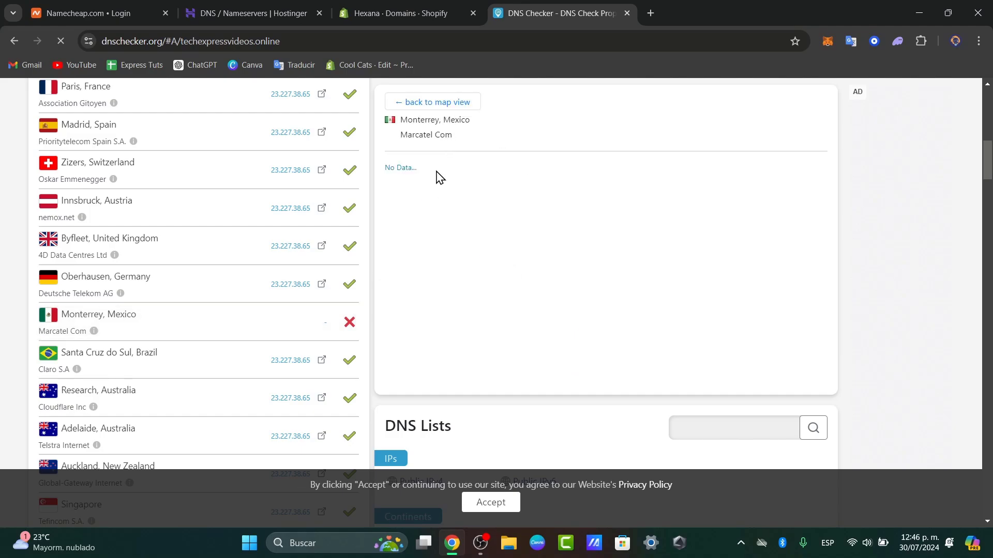
pyautogui.click(440, 102)
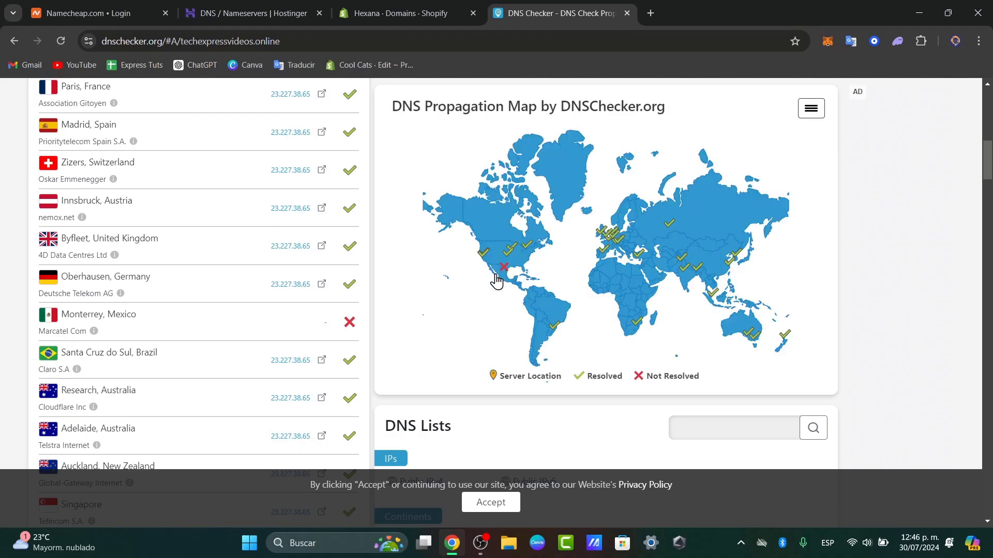
pyautogui.click(429, 4)
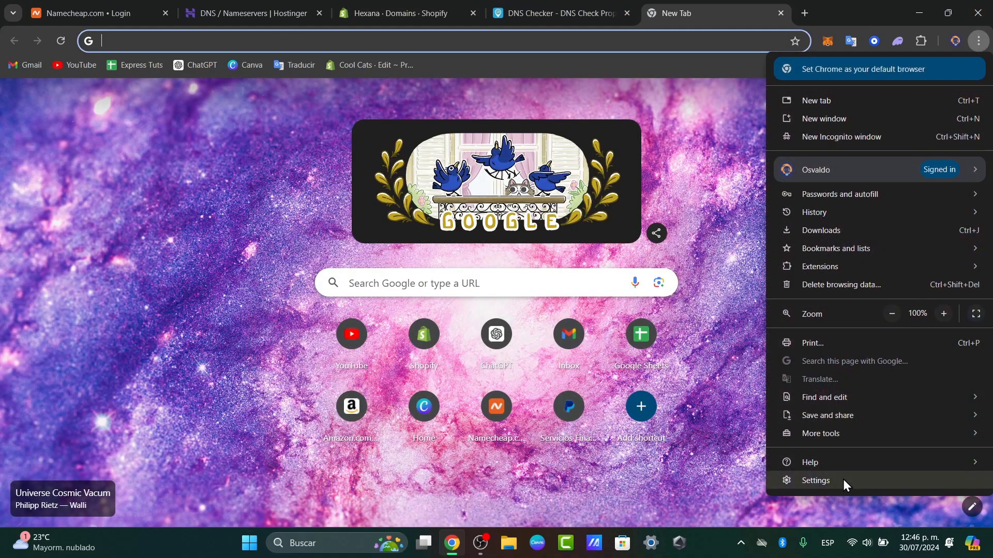
# Delete only Chrome's cached images and files (about 319 MB) for All time, keeping history and cookies
pyautogui.click(844, 480)
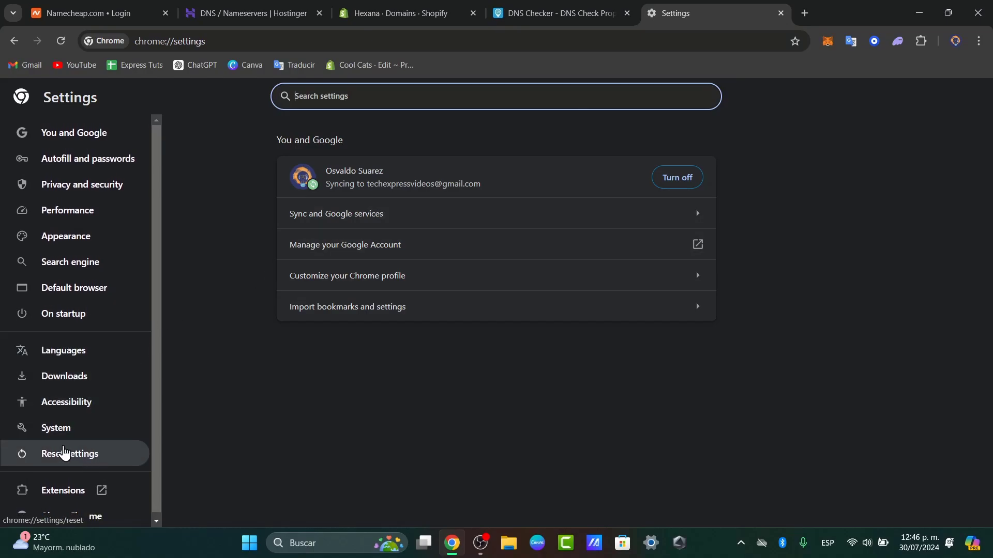
pyautogui.click(109, 195)
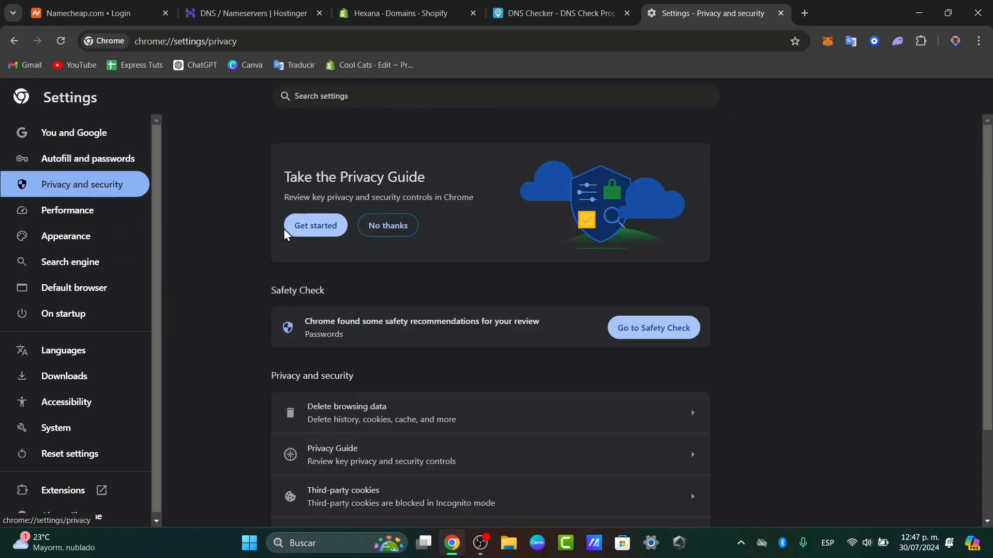
pyautogui.scroll(-2, 541, 355)
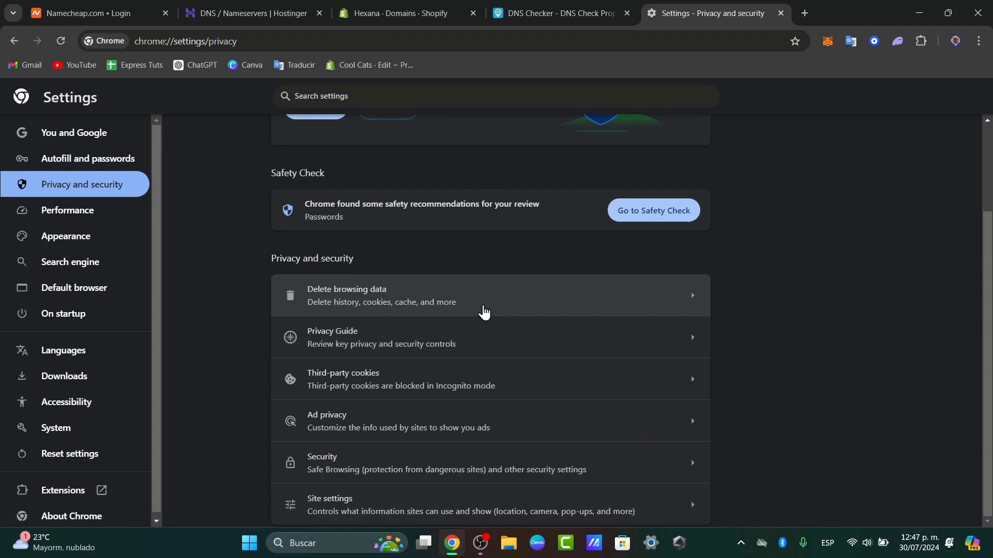
pyautogui.click(418, 305)
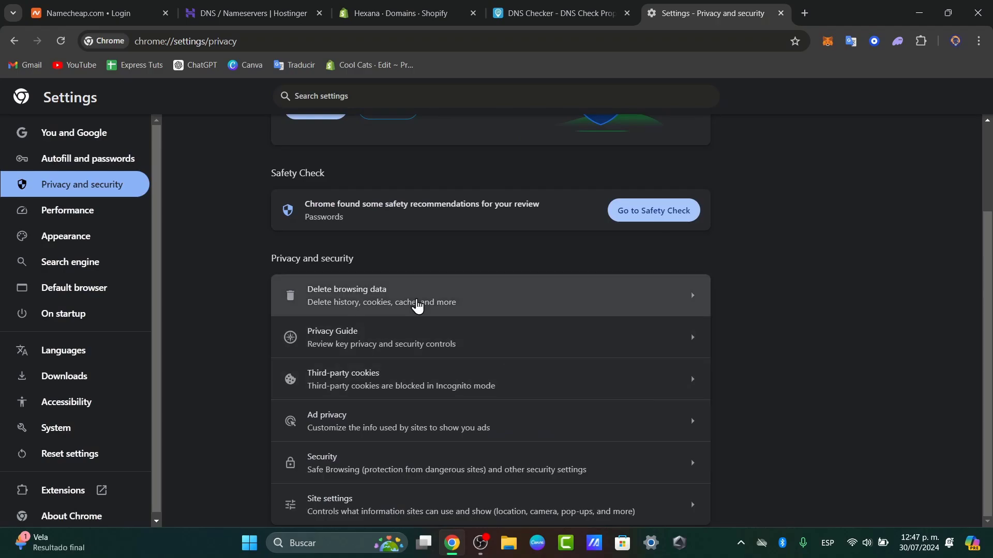
pyautogui.scroll(-1, 509, 303)
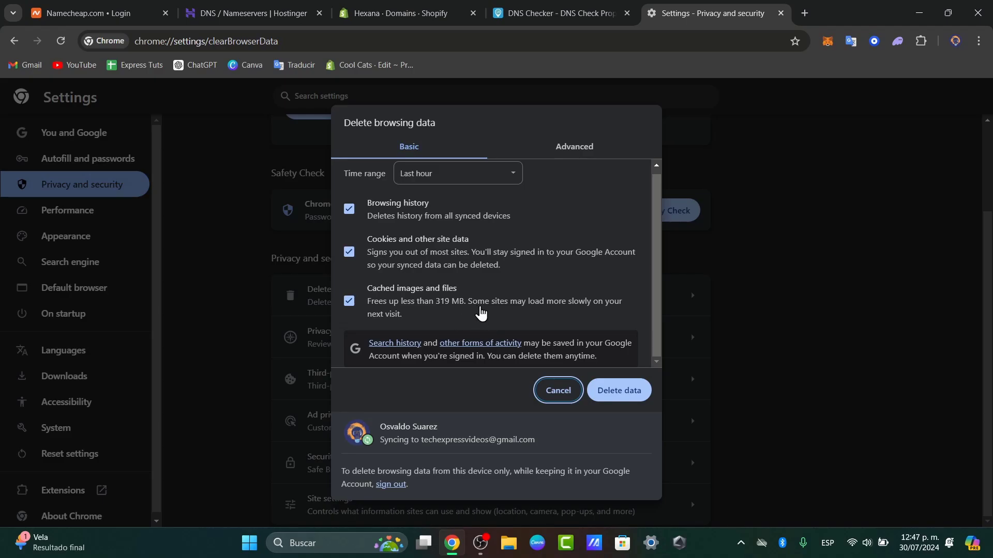
pyautogui.click(481, 312)
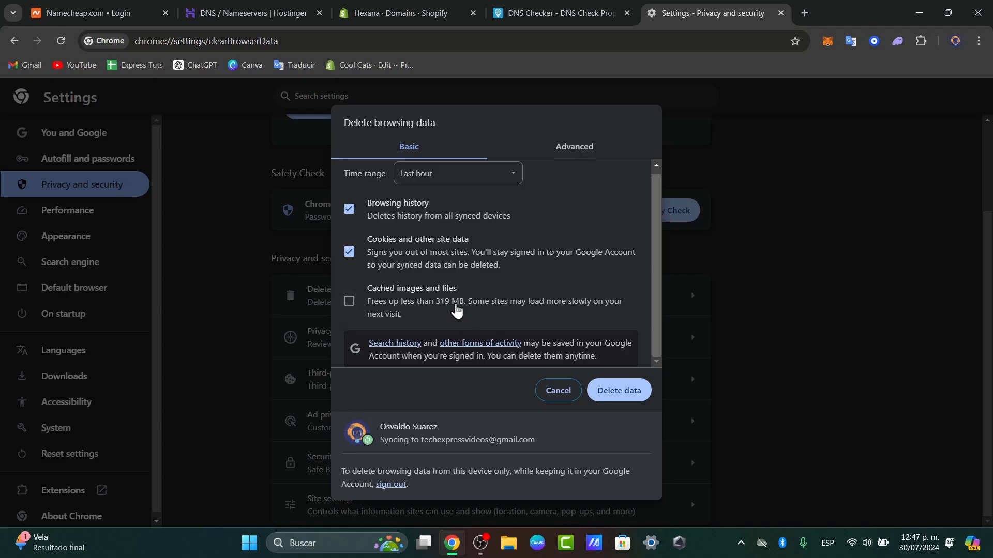
pyautogui.click(444, 316)
pyautogui.click(438, 253)
pyautogui.click(418, 212)
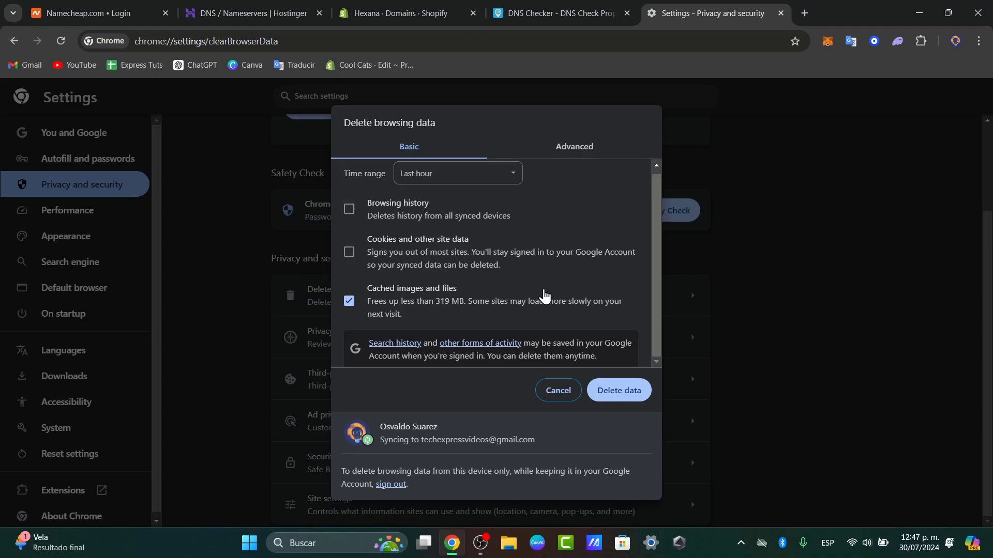
pyautogui.click(445, 176)
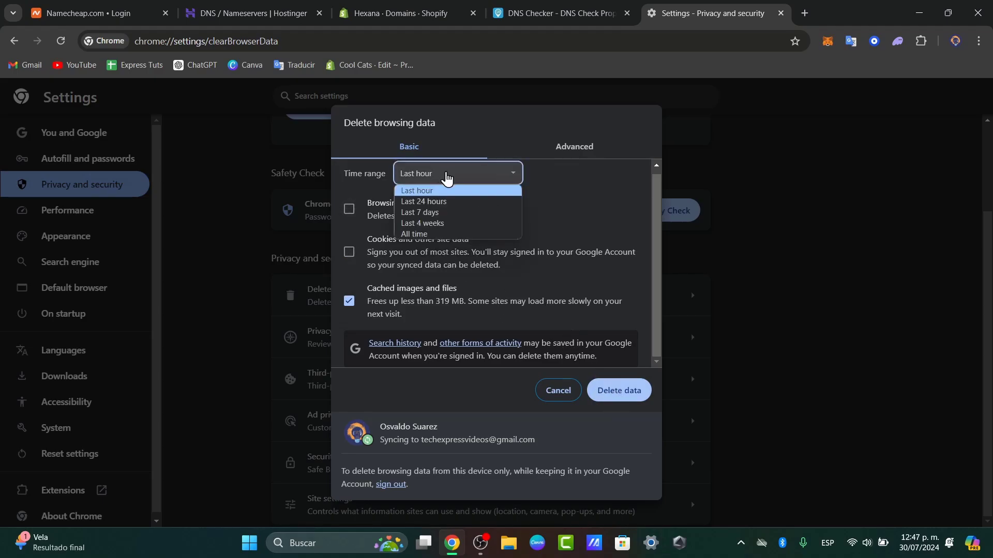
pyautogui.click(468, 234)
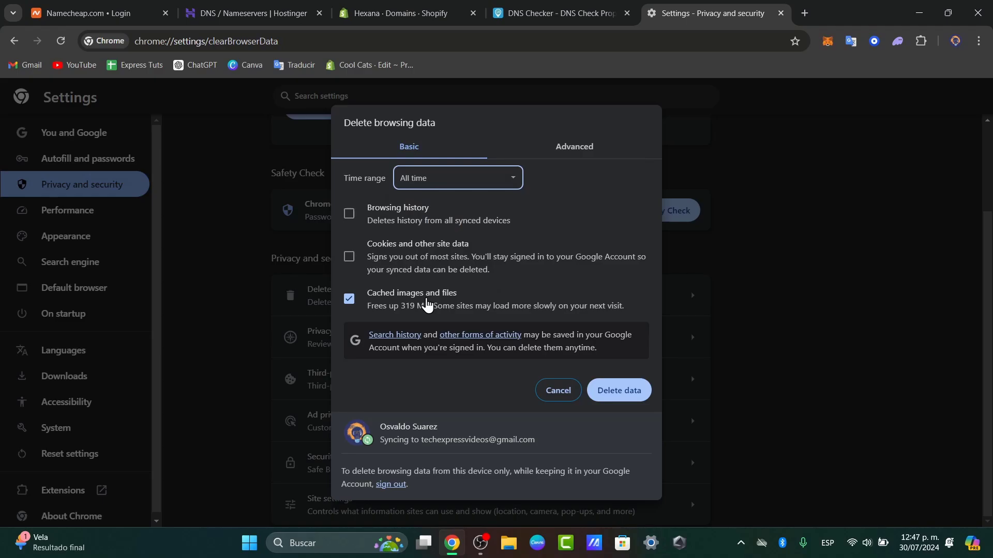
pyautogui.click(608, 391)
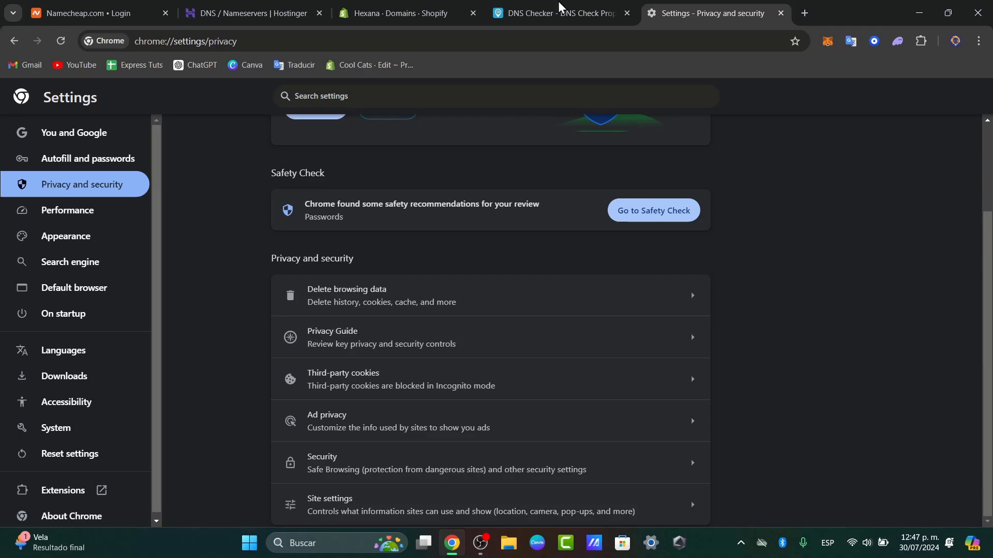
# Confirm both Shopify domains show SSL pending, then close the store settings
pyautogui.click(430, 2)
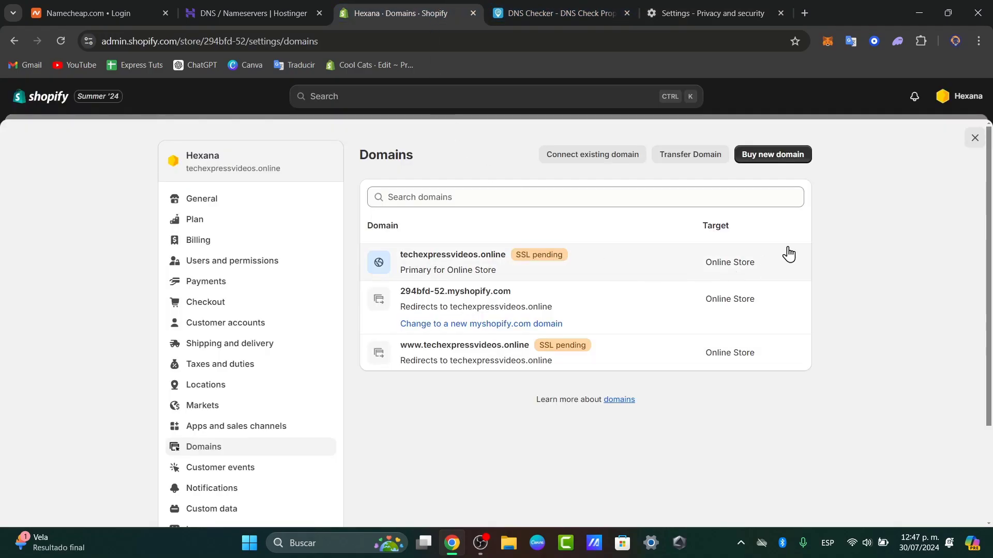
pyautogui.click(979, 99)
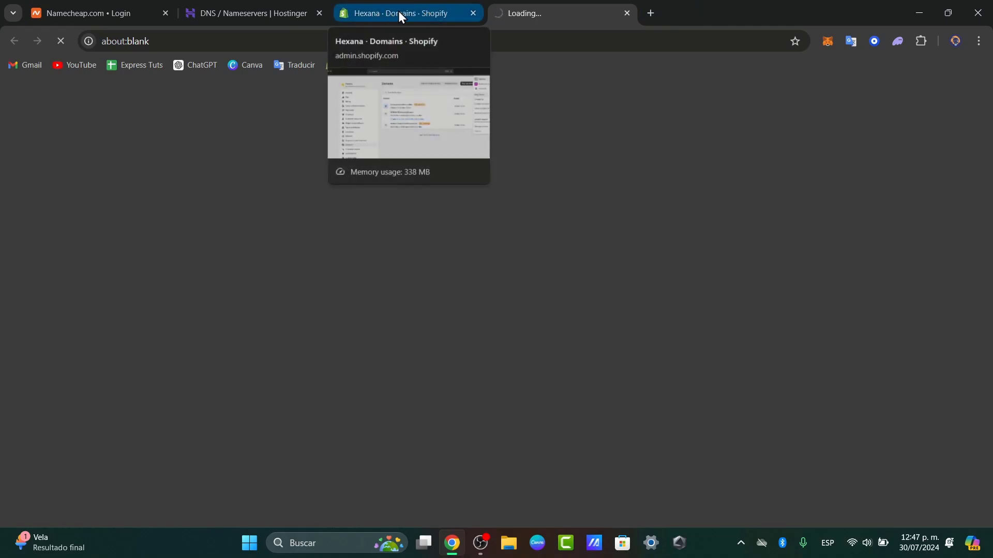
pyautogui.click(400, 14)
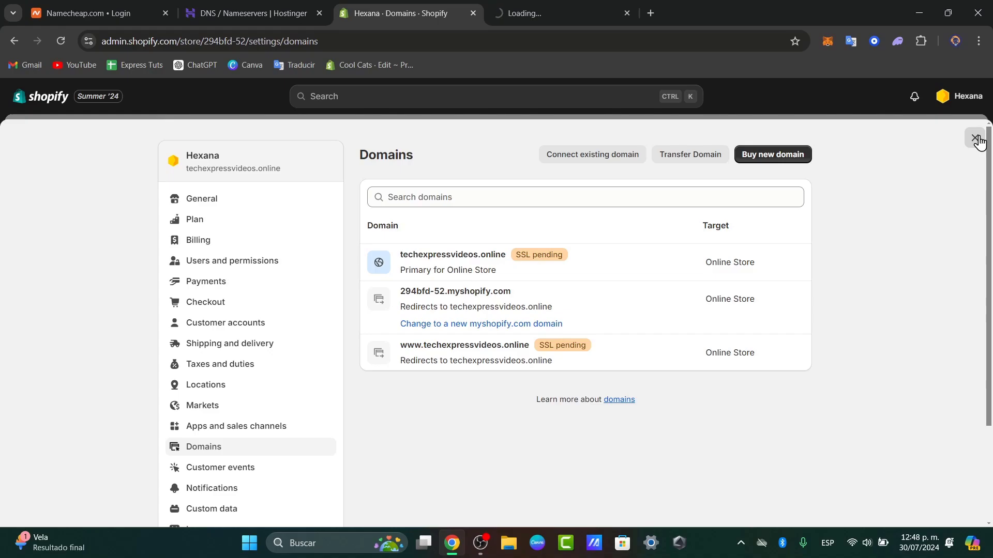
pyautogui.click(976, 138)
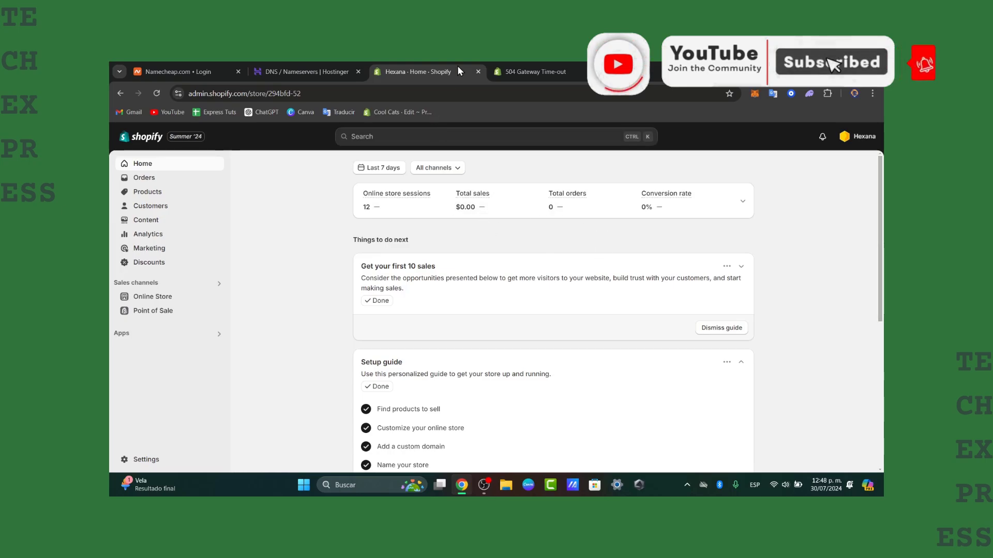
# Close the 504 gateway time-out tab and open the live store techexpressvideos.online
pyautogui.click(533, 72)
pyautogui.hotkey('ctrl', 'w')
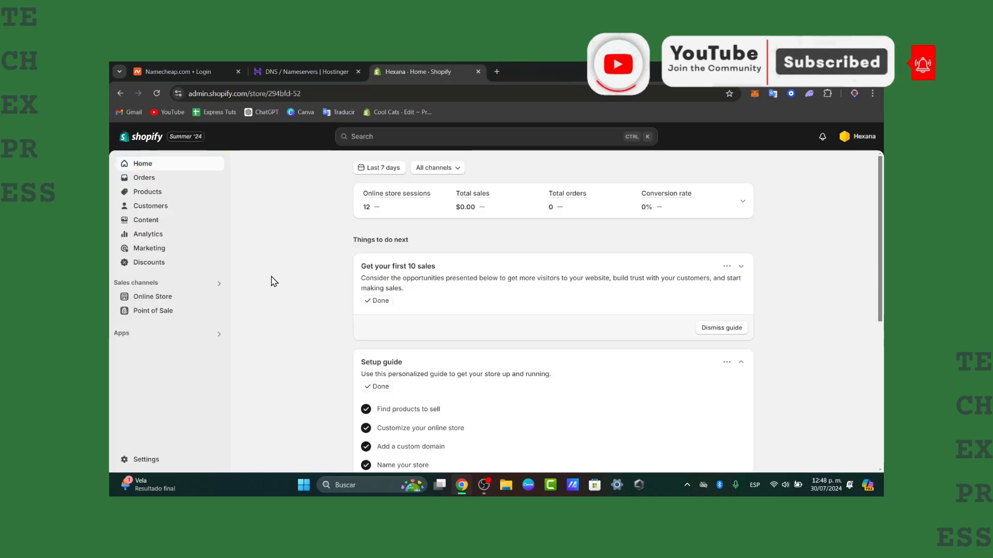
pyautogui.click(215, 297)
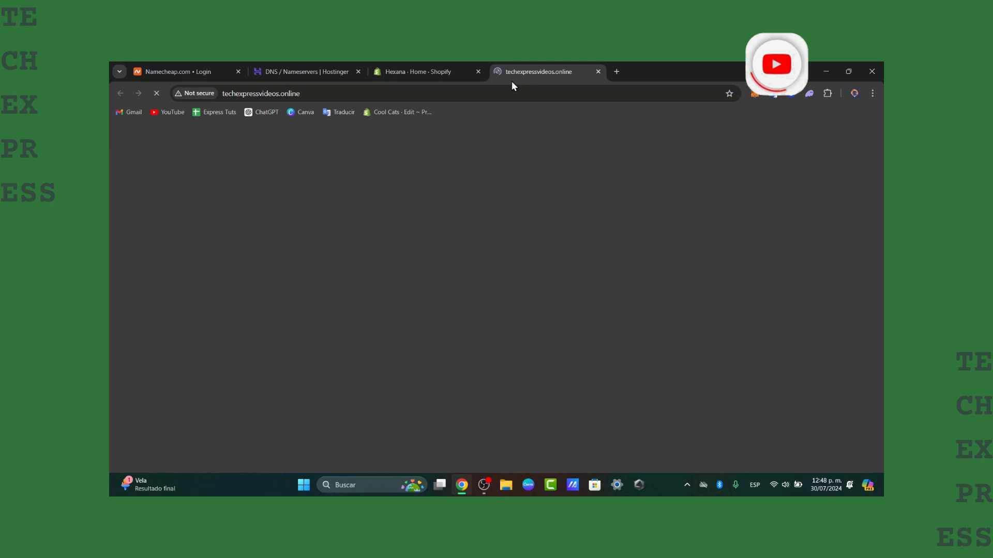